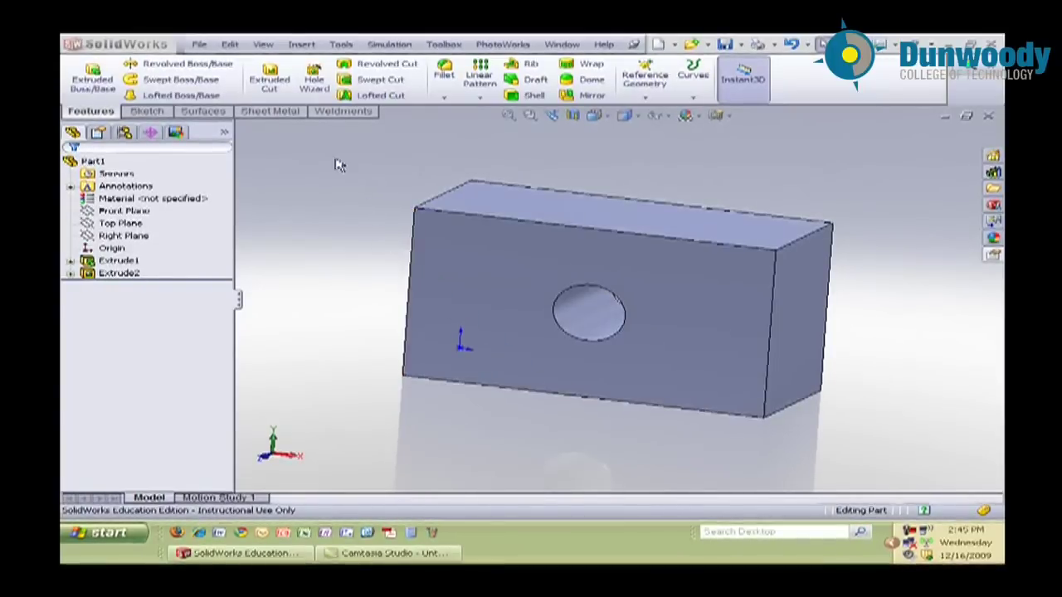
Step: Save the block part as DEMO110 with the description BLOCK WITH HOLE
left_click(201, 45)
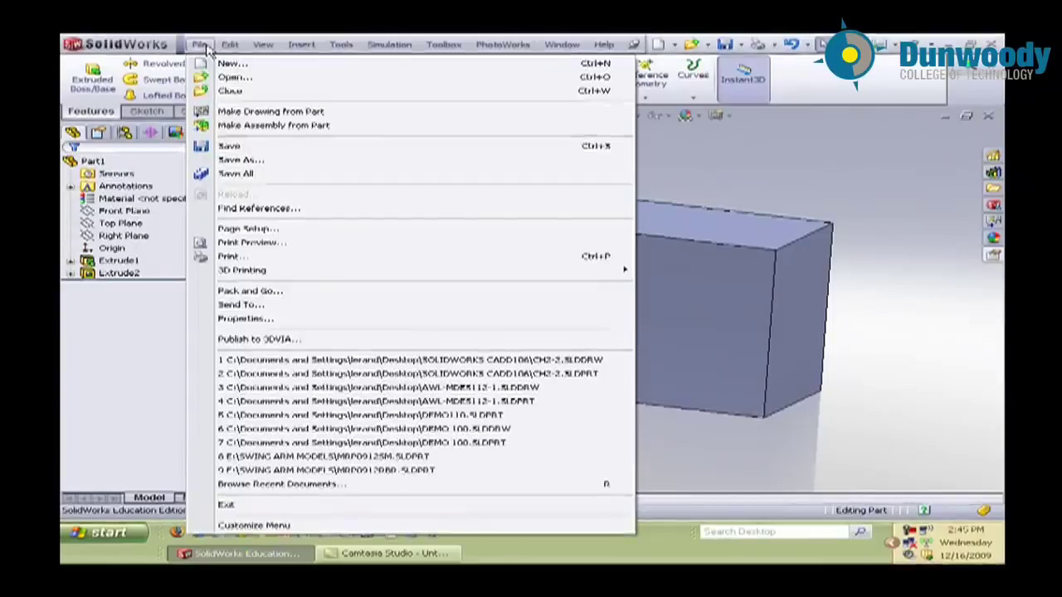
left_click(230, 148)
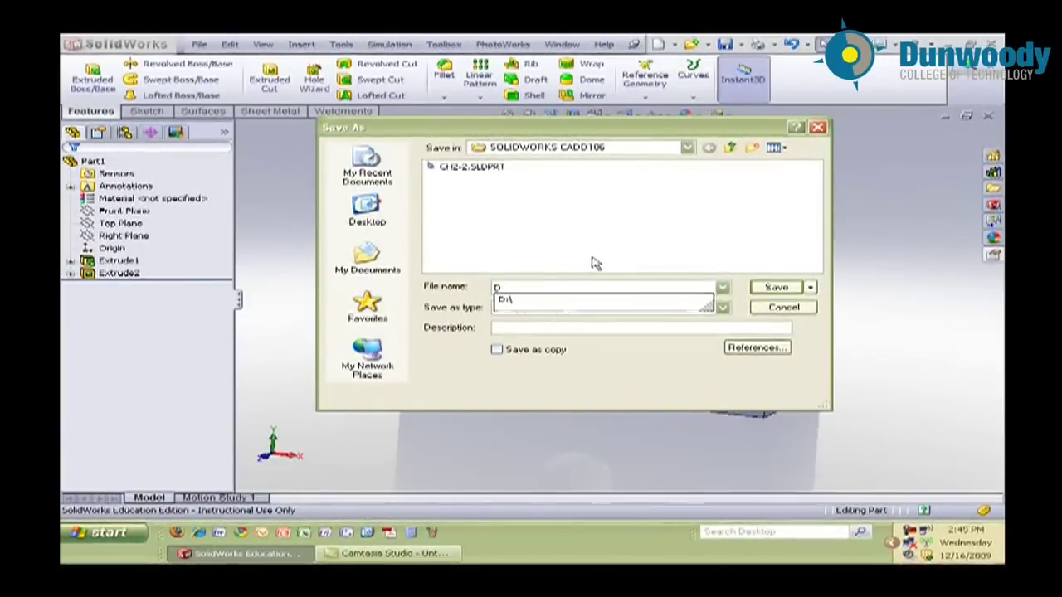
type("EI")
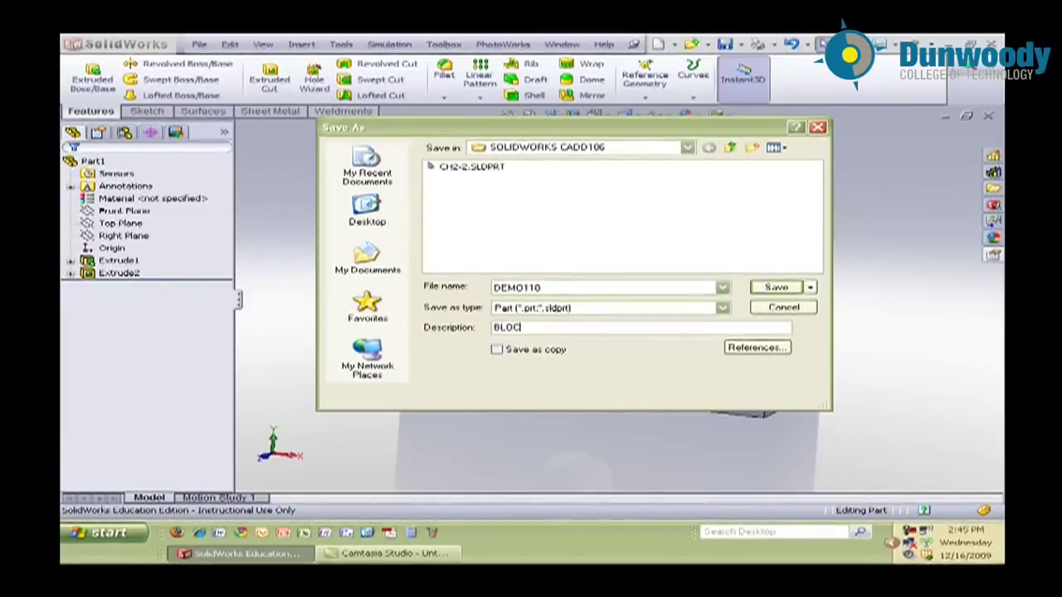
type("K WITH HOLE")
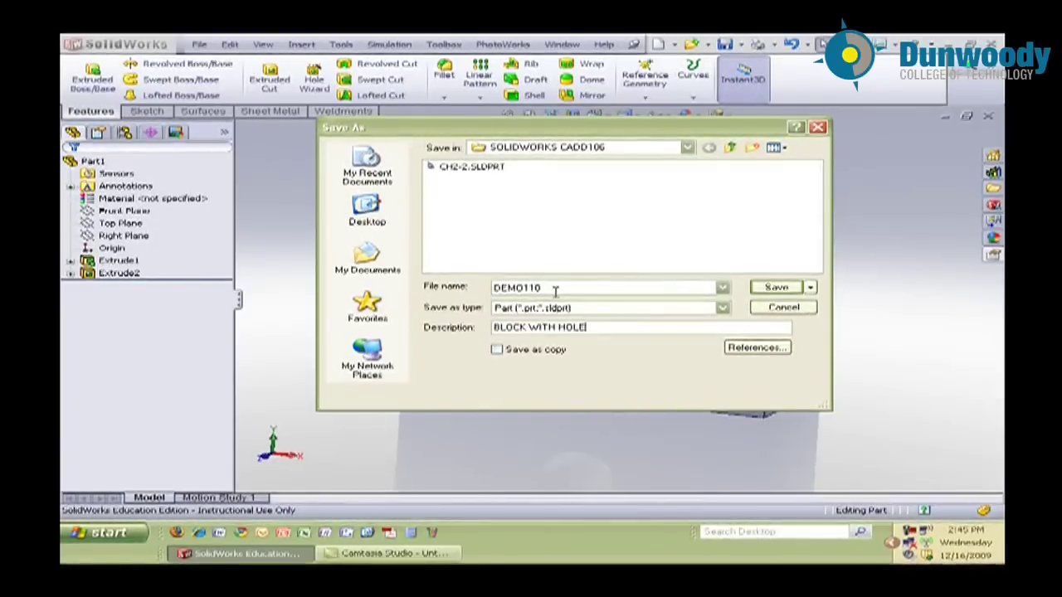
key("Return")
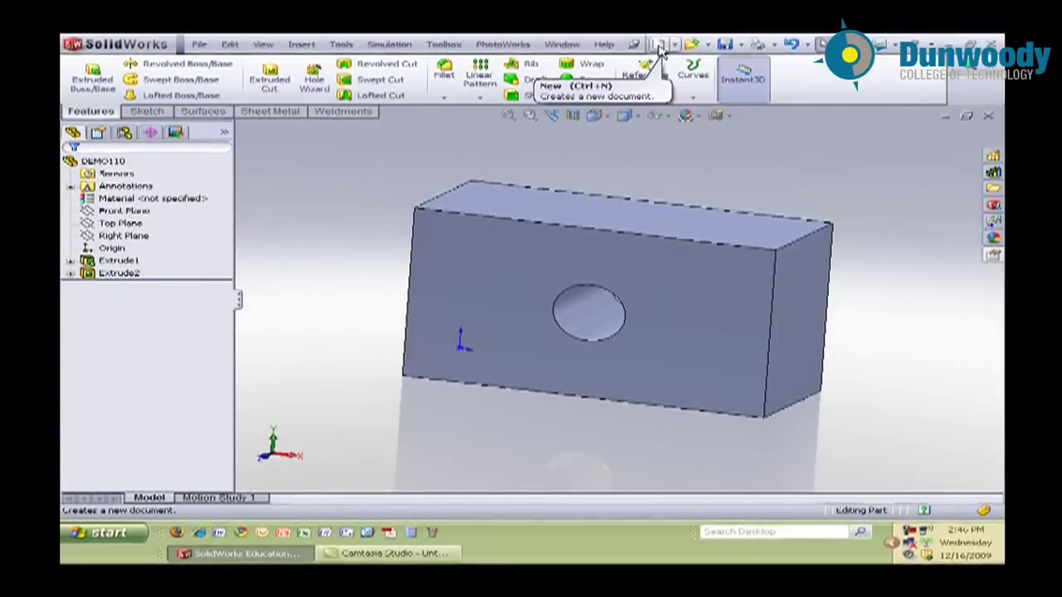
left_click(658, 44)
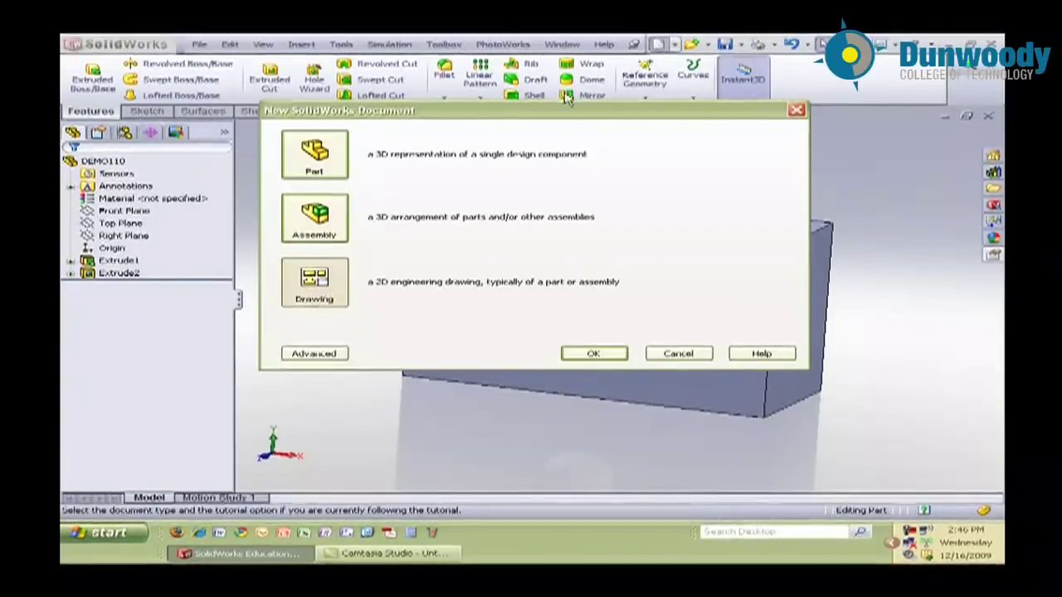
Step: Create a new drawing on a B - Landscape sheet, skipping the model view for now
left_click(342, 296)
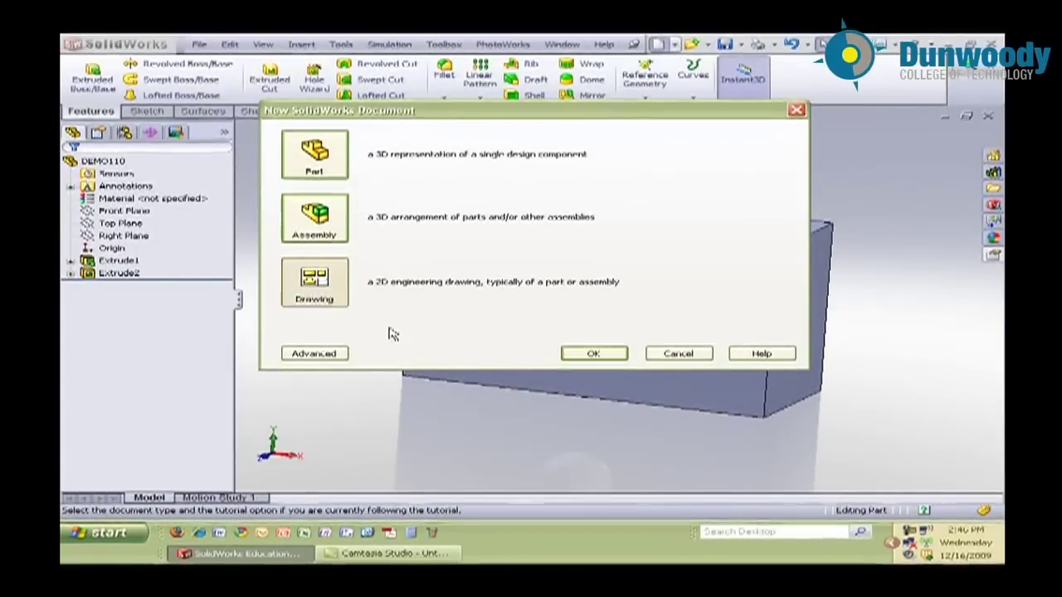
left_click(593, 354)
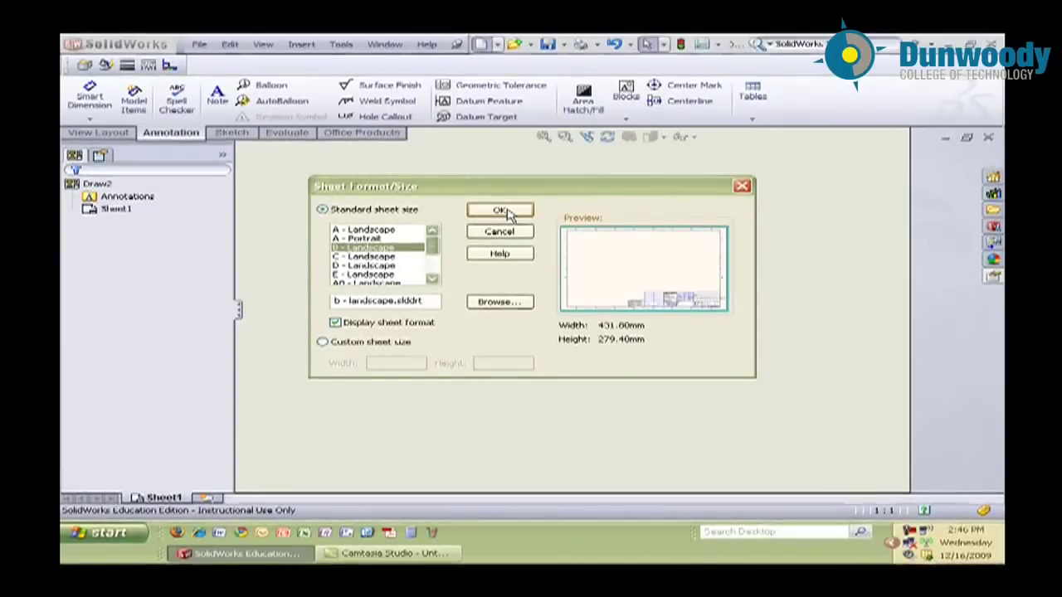
left_click(503, 211)
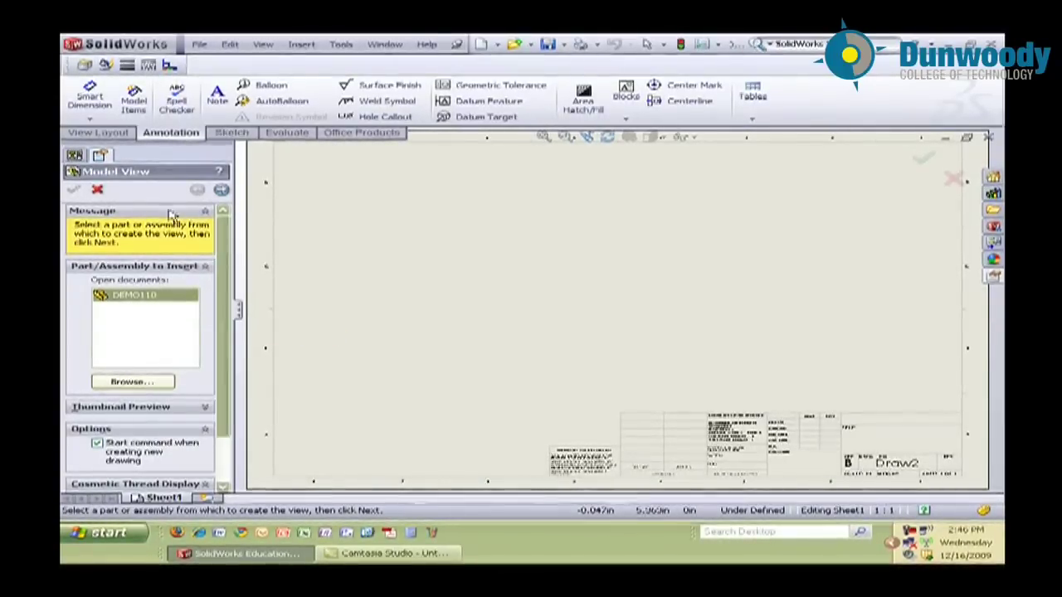
left_click(97, 192)
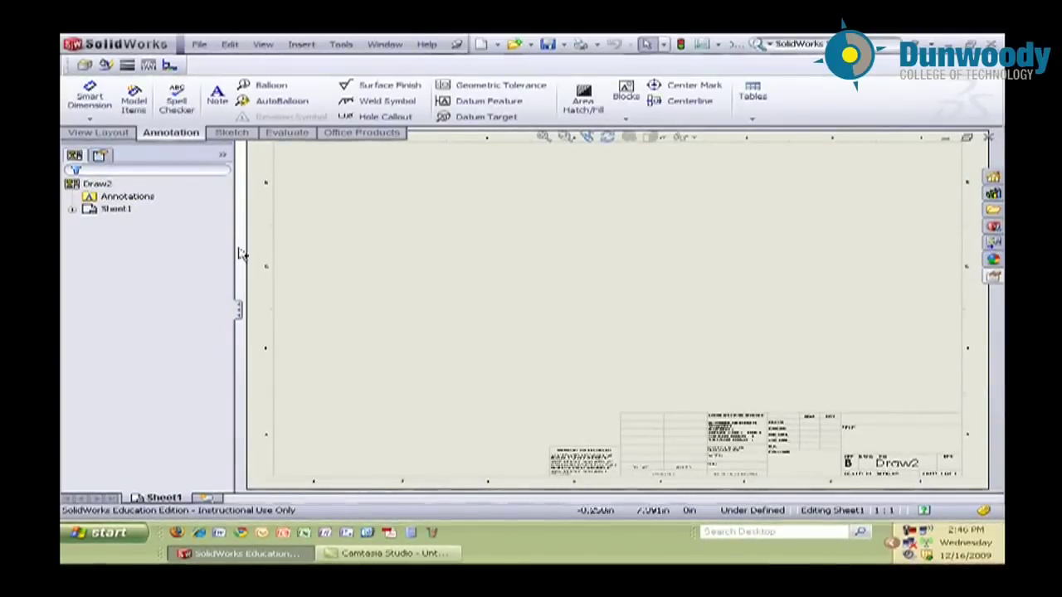
Step: Switch the drawing's Document Properties overall drafting standard from ISO to ANSI
left_click(342, 47)
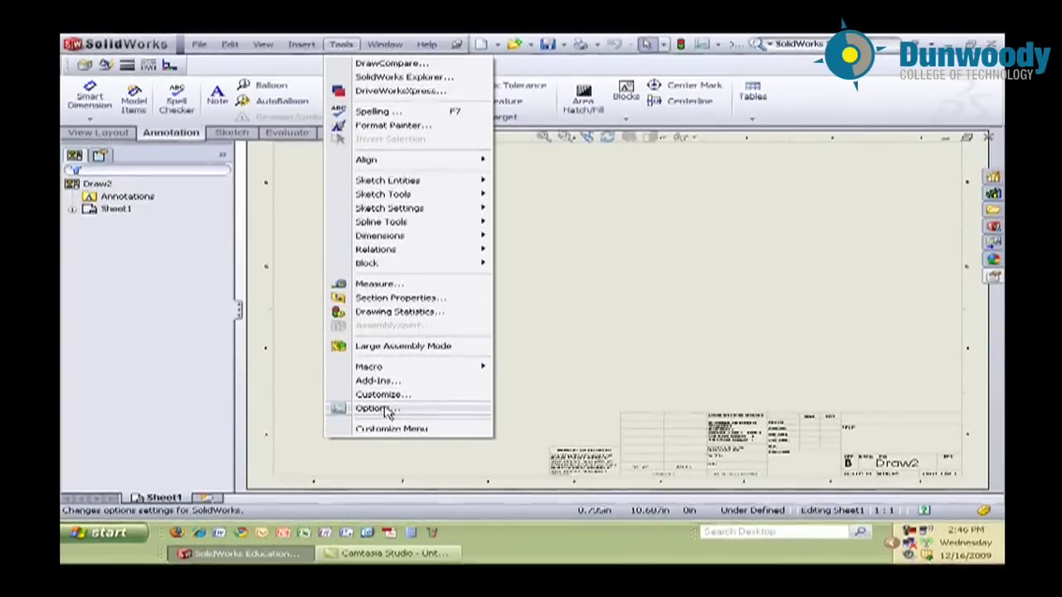
left_click(383, 409)
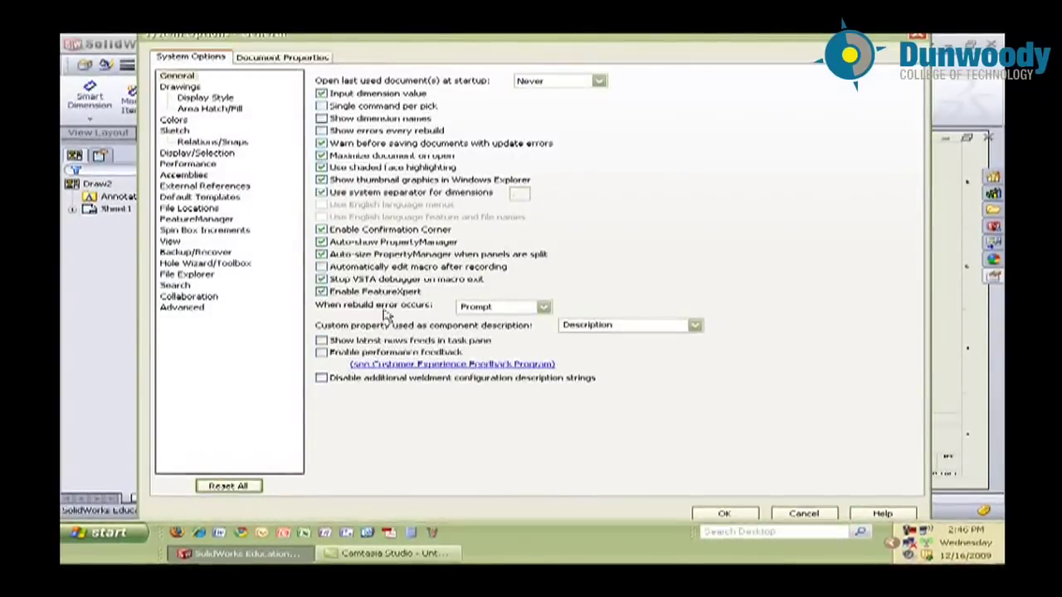
left_click(321, 191)
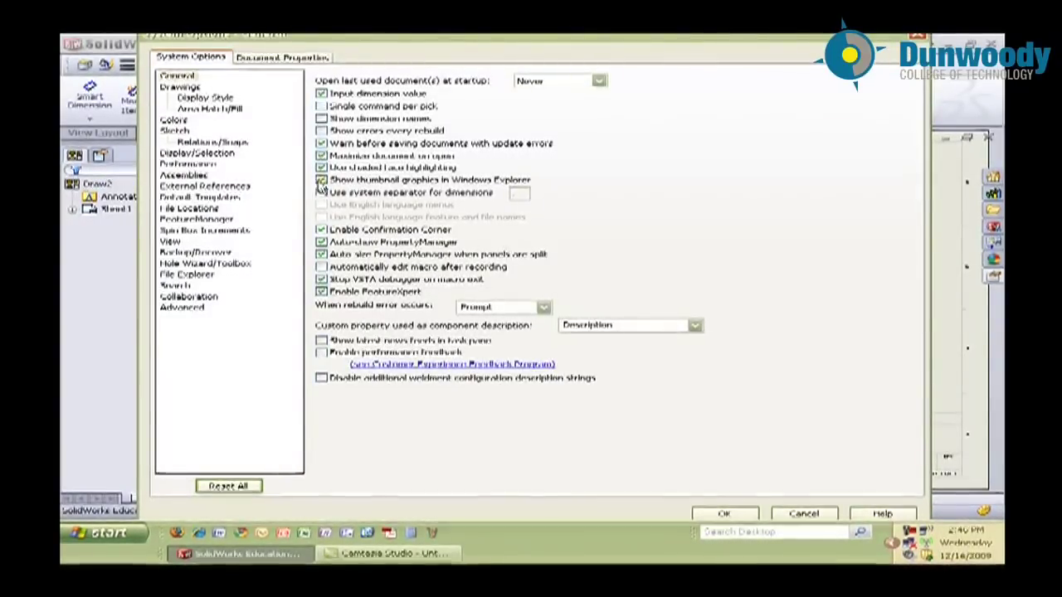
left_click(274, 60)
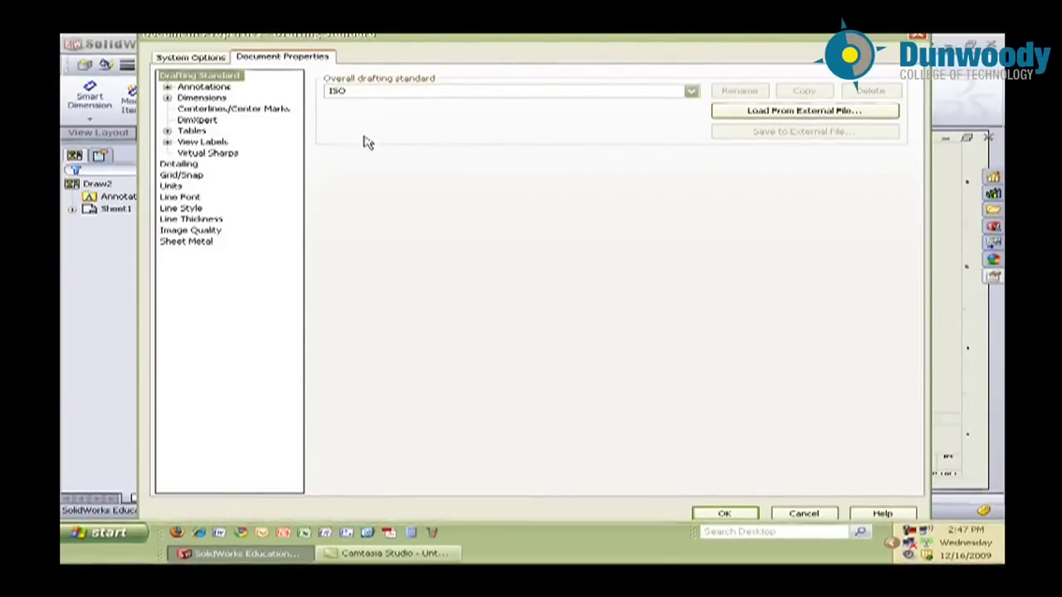
left_click(690, 91)
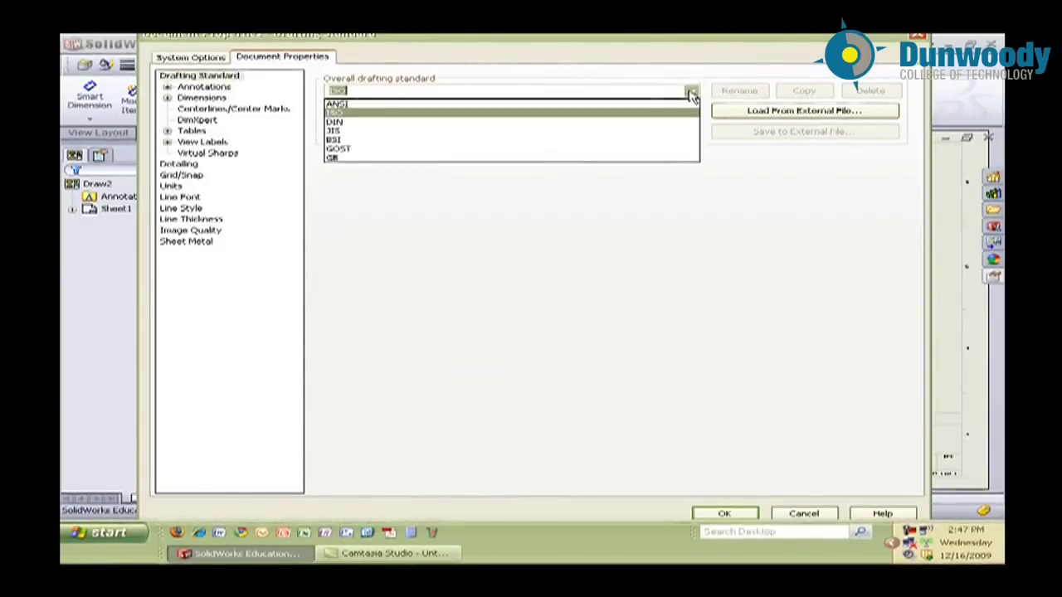
left_click(673, 107)
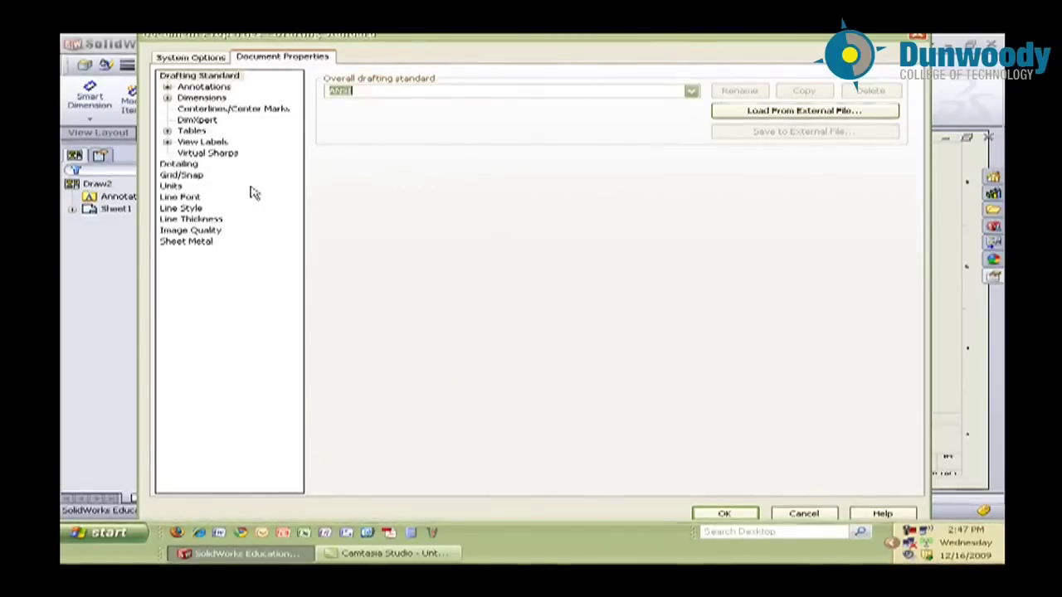
Step: Set dual dimension length decimals to .123 and angle decimals to None, then apply
left_click(174, 187)
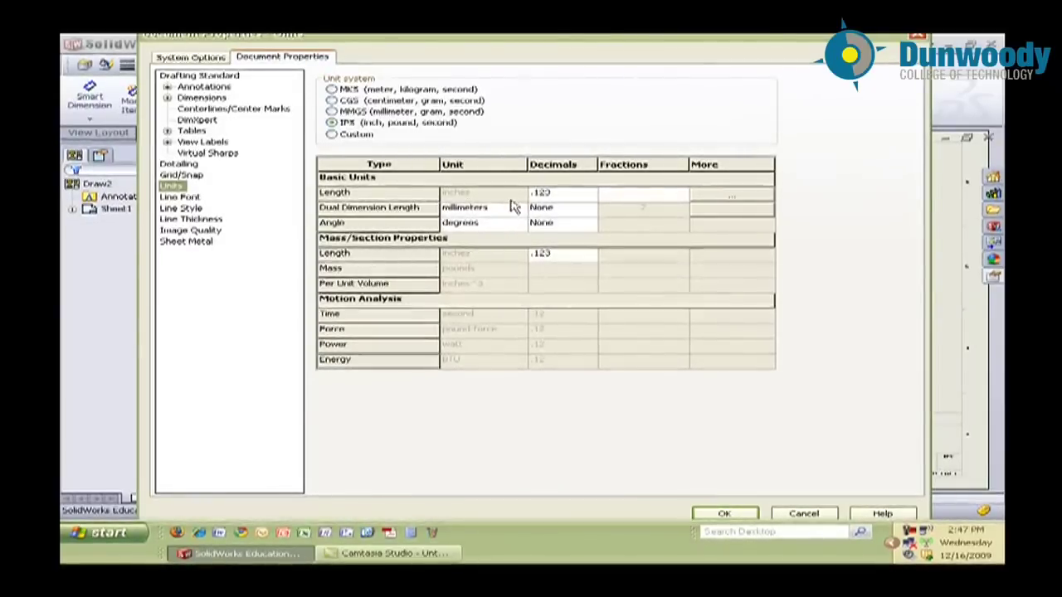
left_click(591, 195)
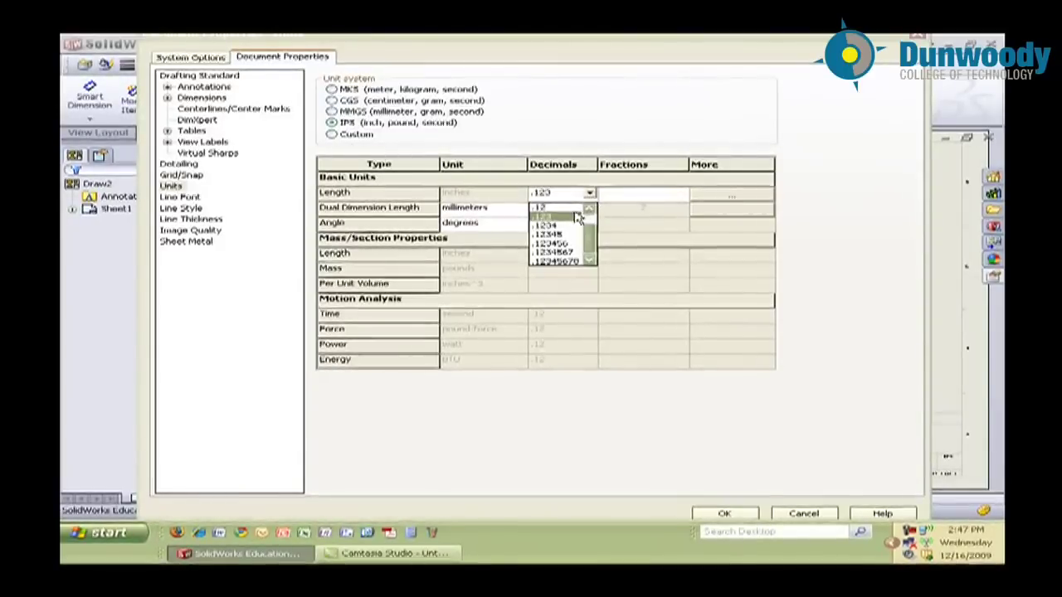
left_click(565, 216)
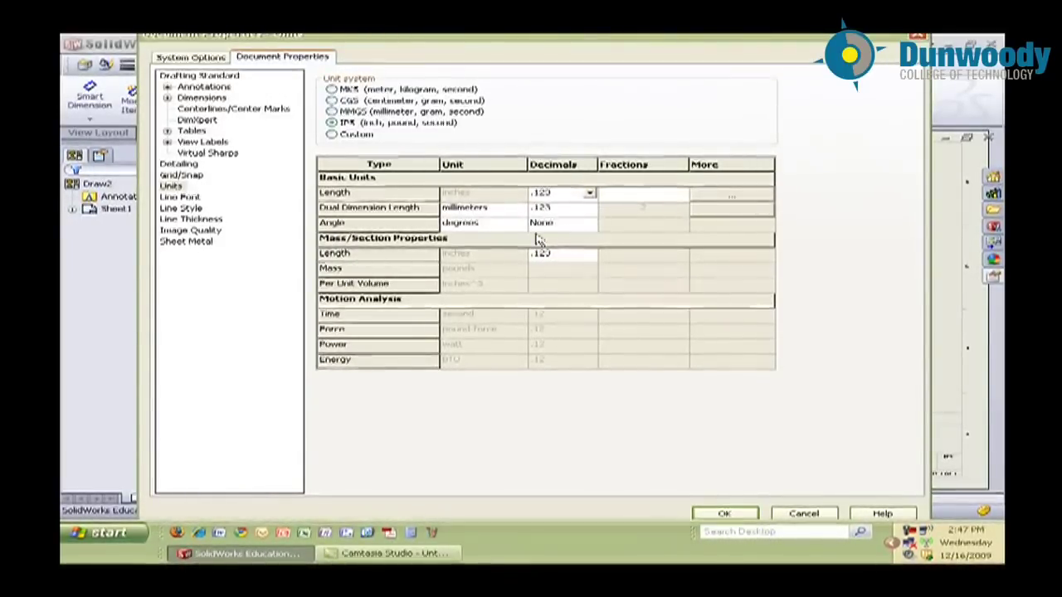
left_click(589, 229)
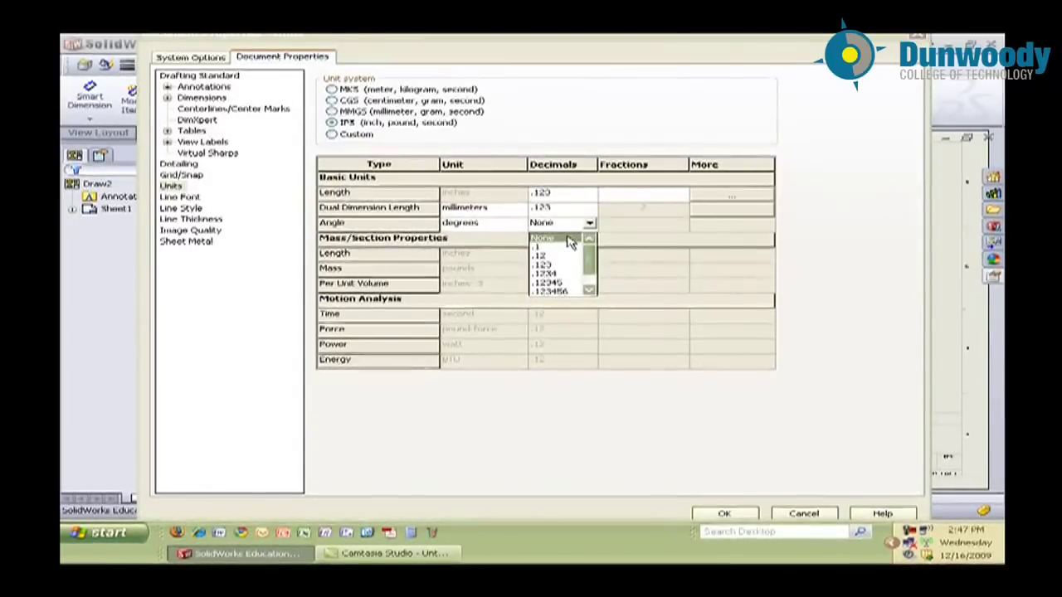
left_click(569, 241)
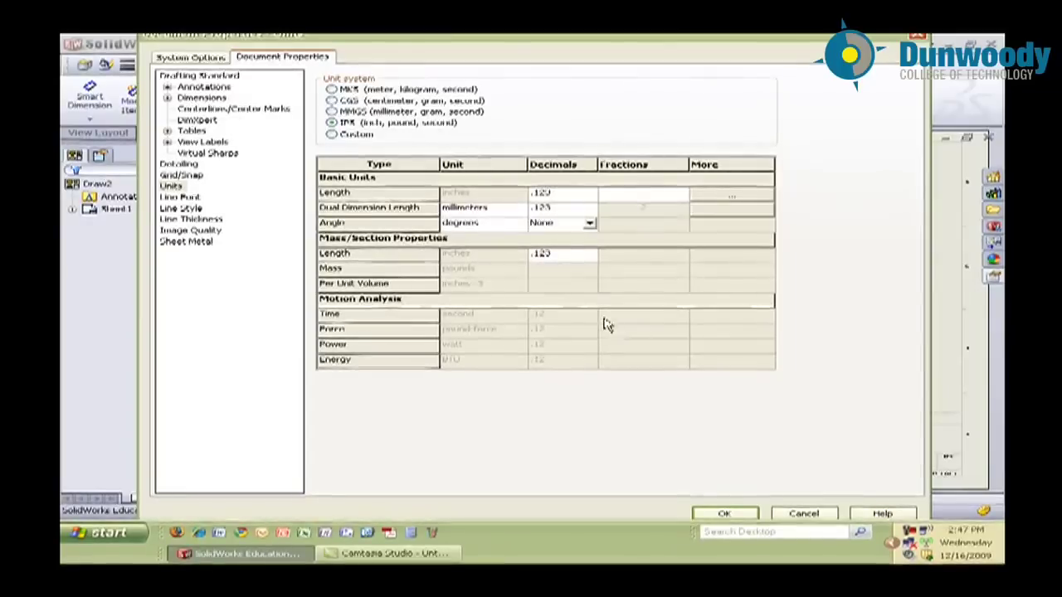
left_click(728, 516)
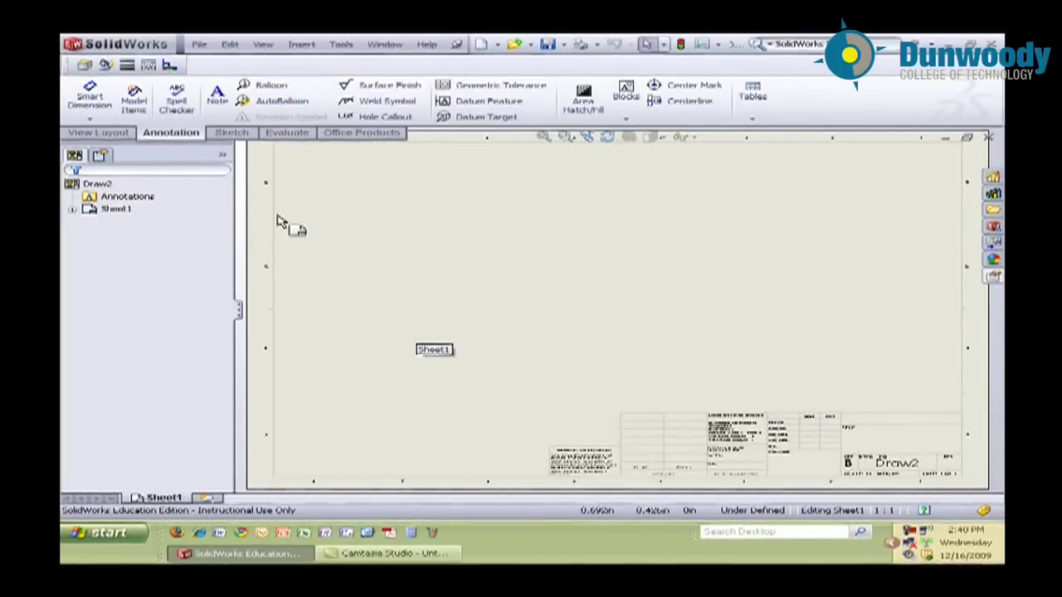
Step: Insert a model view of DEMO110 and place its front view on the sheet
left_click(100, 135)
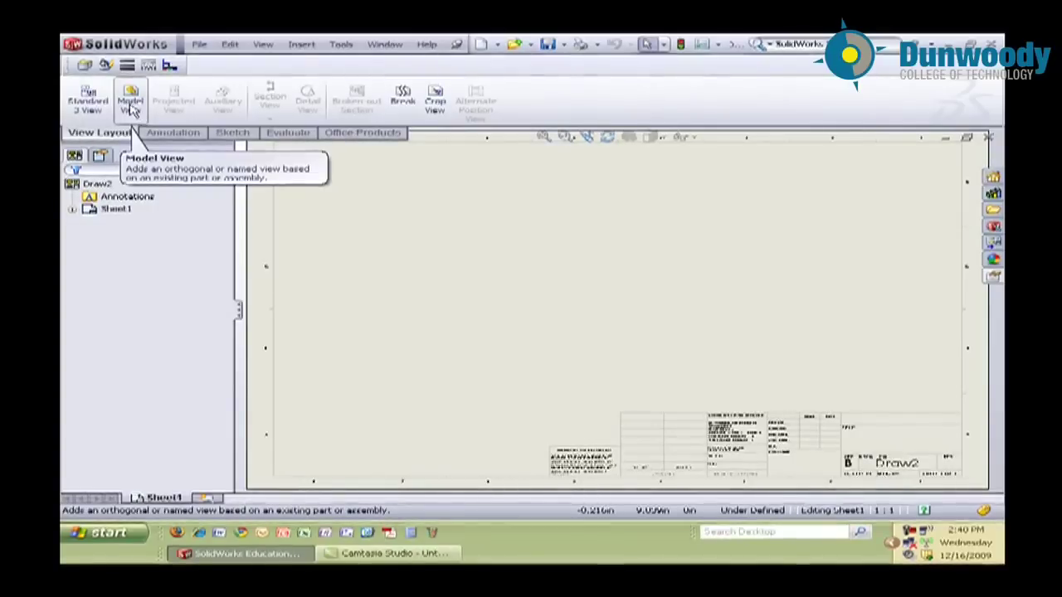
left_click(131, 110)
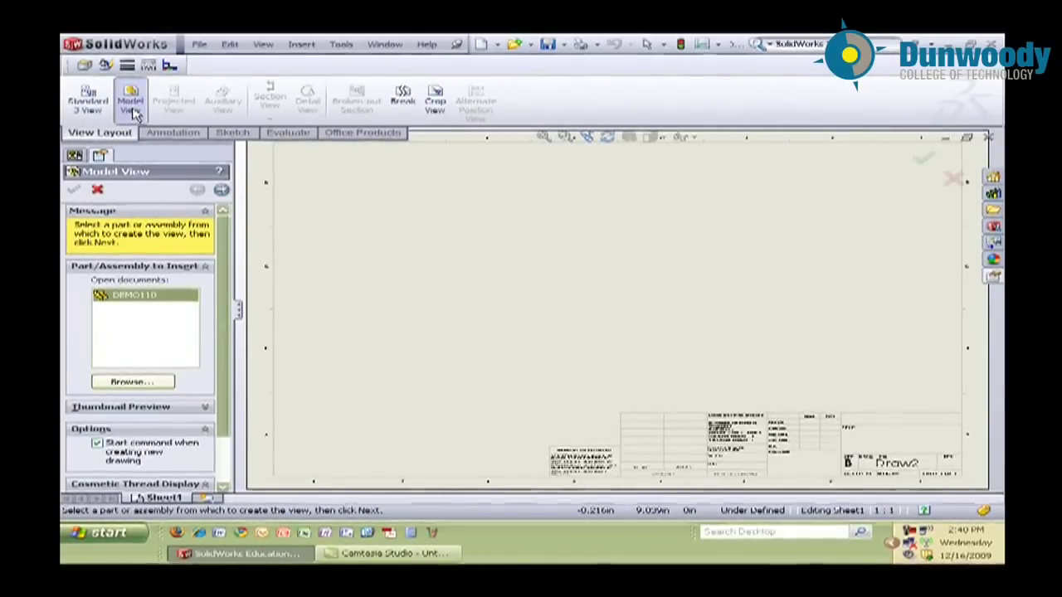
double_click(134, 297)
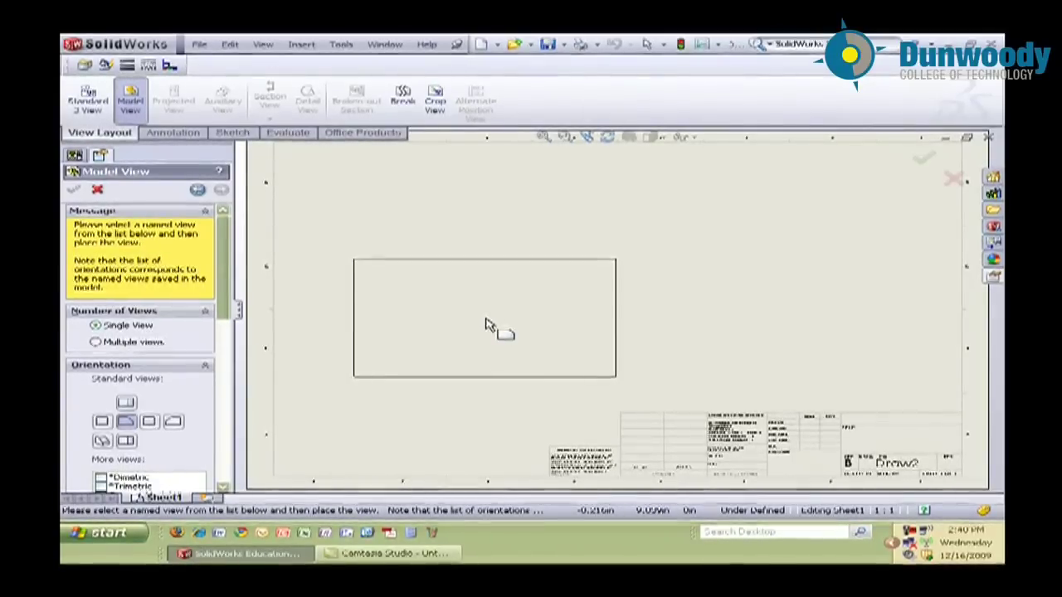
left_click(487, 326)
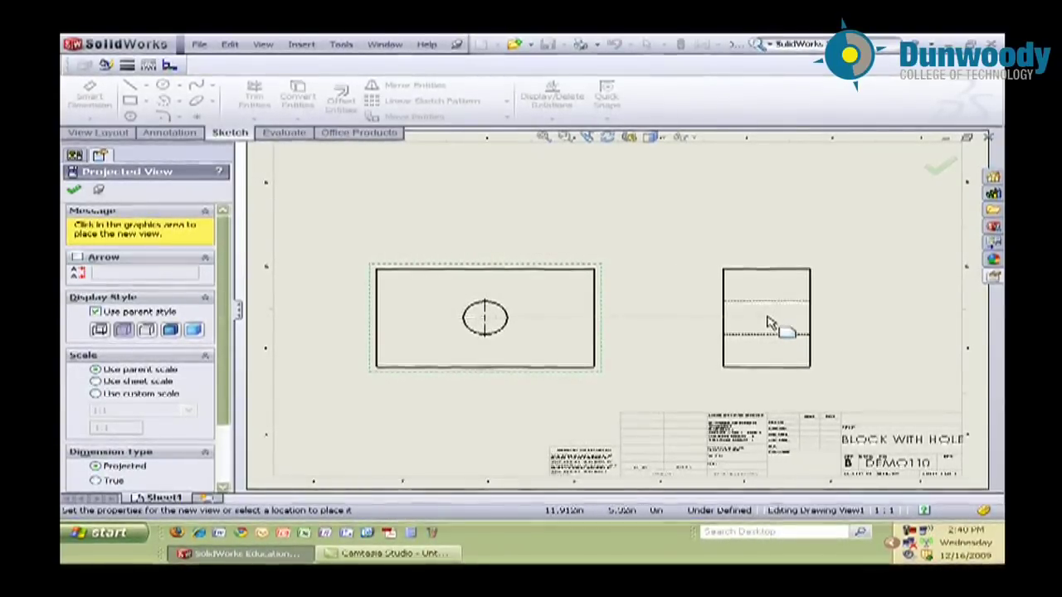
Step: Project a right view beside and a top view above the front view
left_click(769, 323)
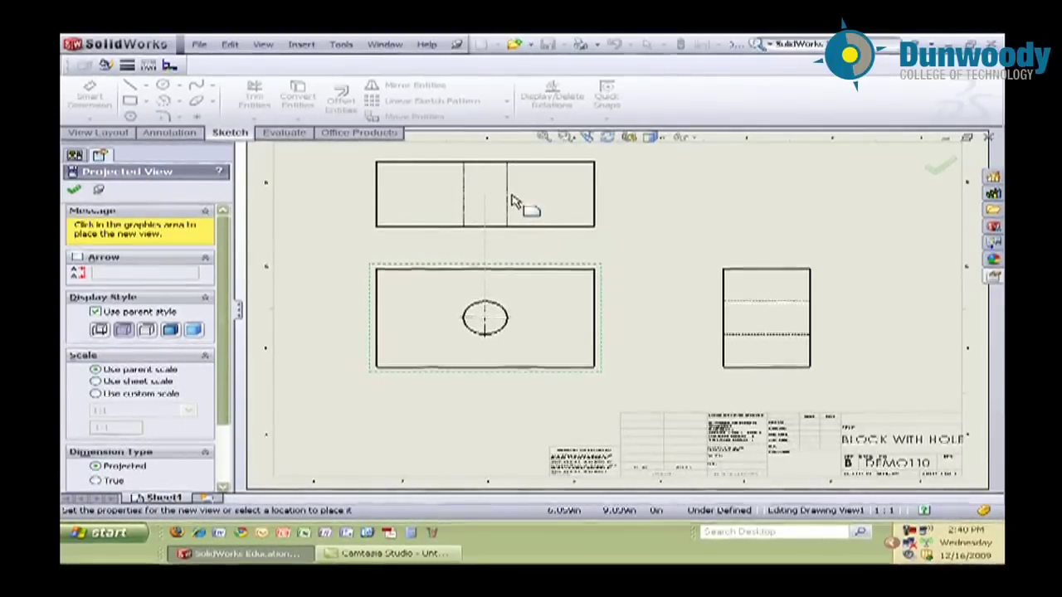
left_click(512, 201)
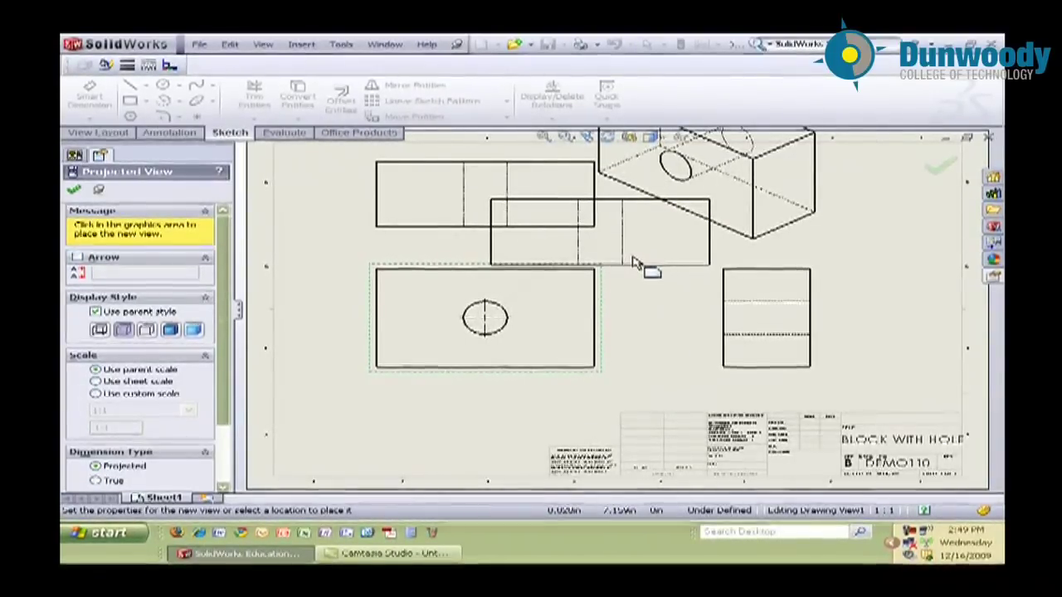
key("Escape")
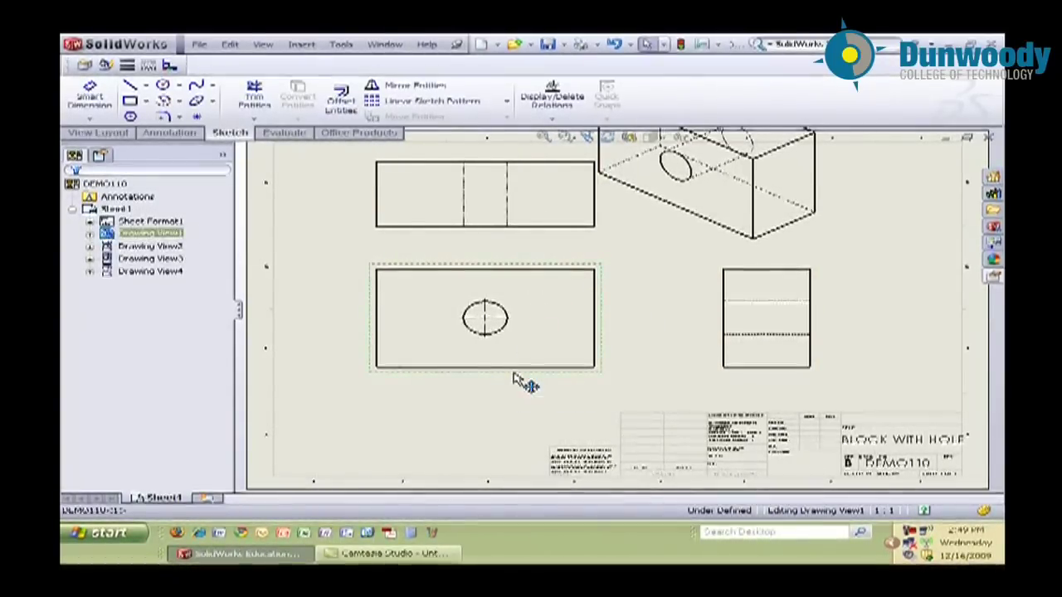
Step: Shift the front and top views down-left and move the isometric view to the upper right
mouse_move(515, 380)
left_mouse_down()
mouse_move(490, 415)
mouse_move(519, 384)
mouse_move(568, 365)
mouse_move(485, 392)
mouse_move(486, 361)
mouse_move(478, 399)
mouse_move(490, 403)
mouse_move(472, 400)
mouse_move(485, 403)
left_mouse_up()
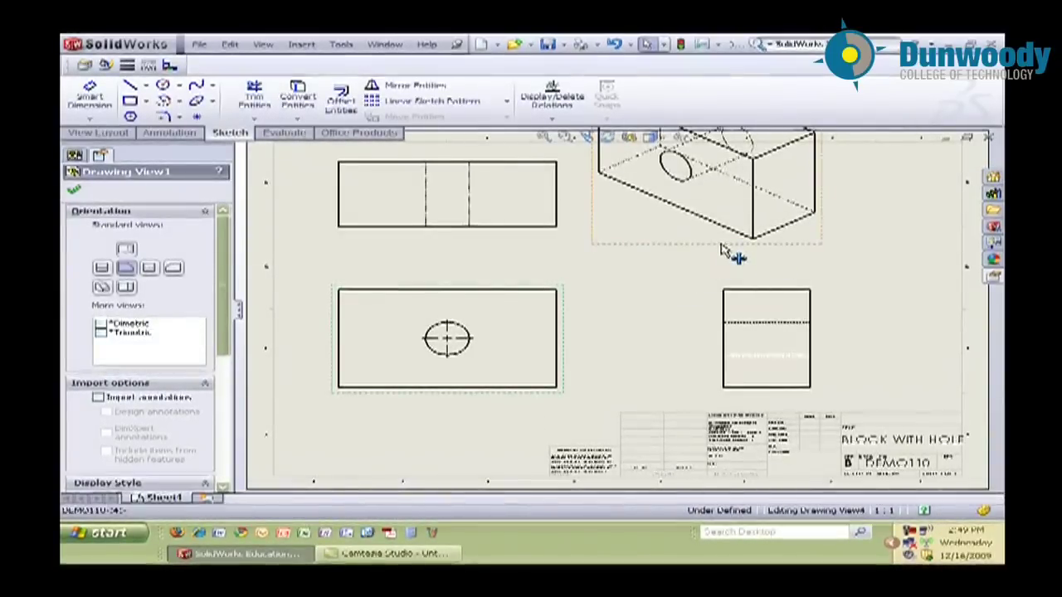
mouse_move(721, 248)
left_mouse_down()
mouse_move(761, 256)
mouse_move(871, 338)
left_mouse_up()
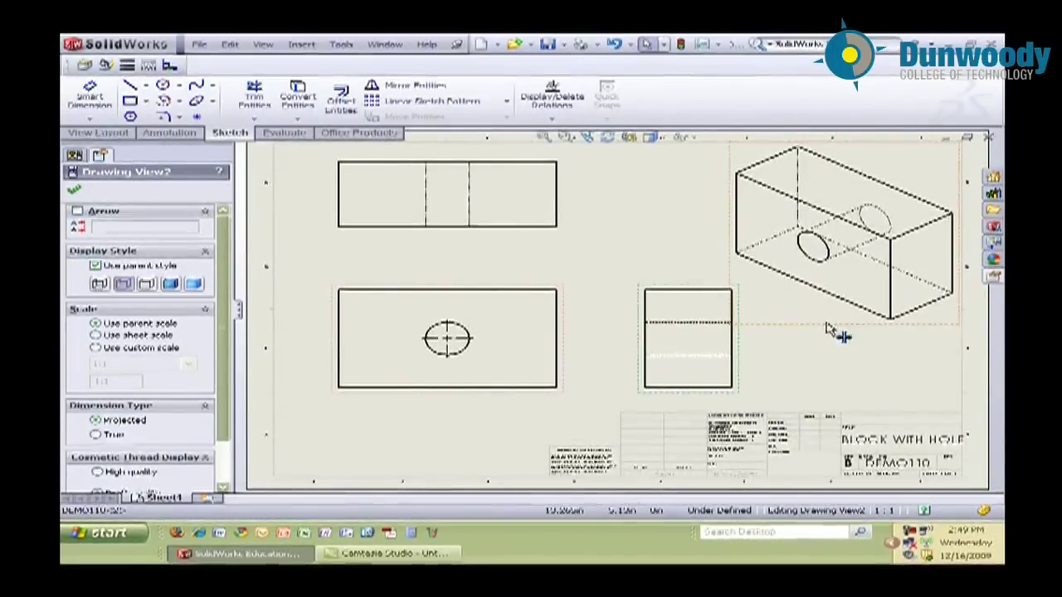
left_click_drag(828, 330, 804, 333)
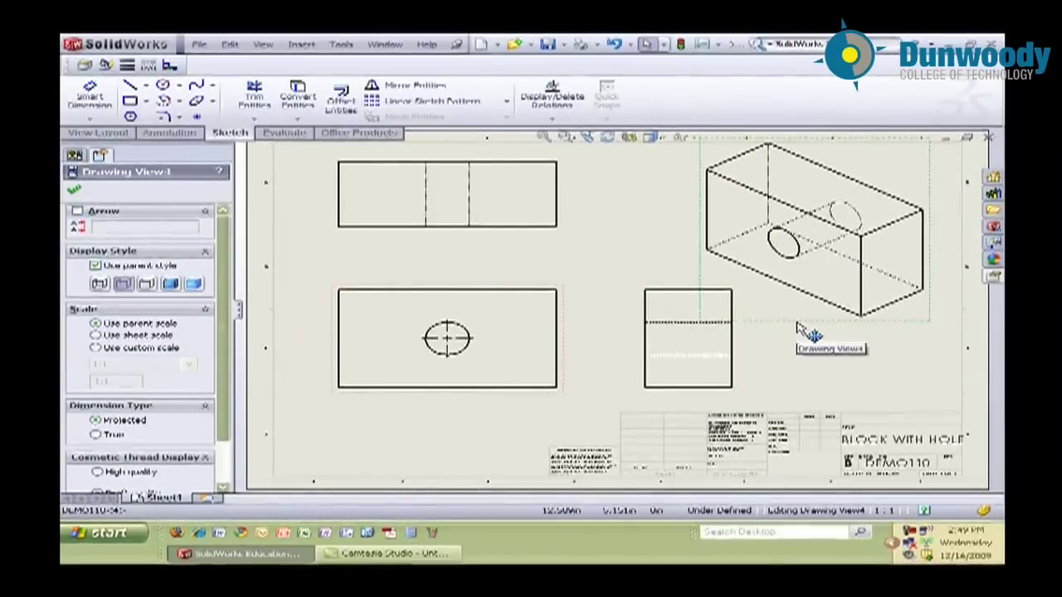
Step: Set the isometric view's display style to Hidden Lines Removed
left_click(858, 313)
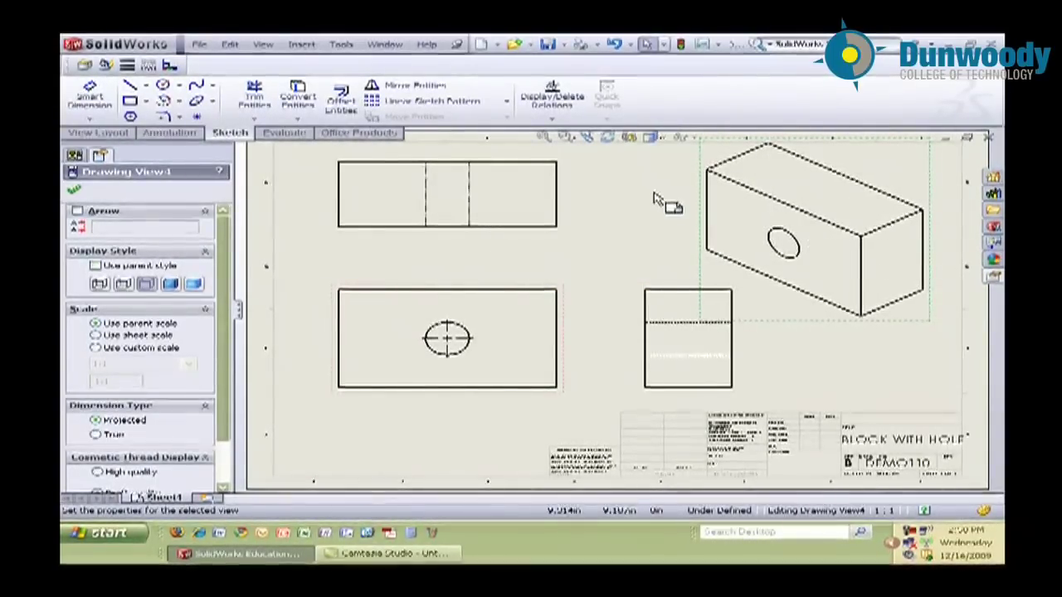
left_click(630, 245)
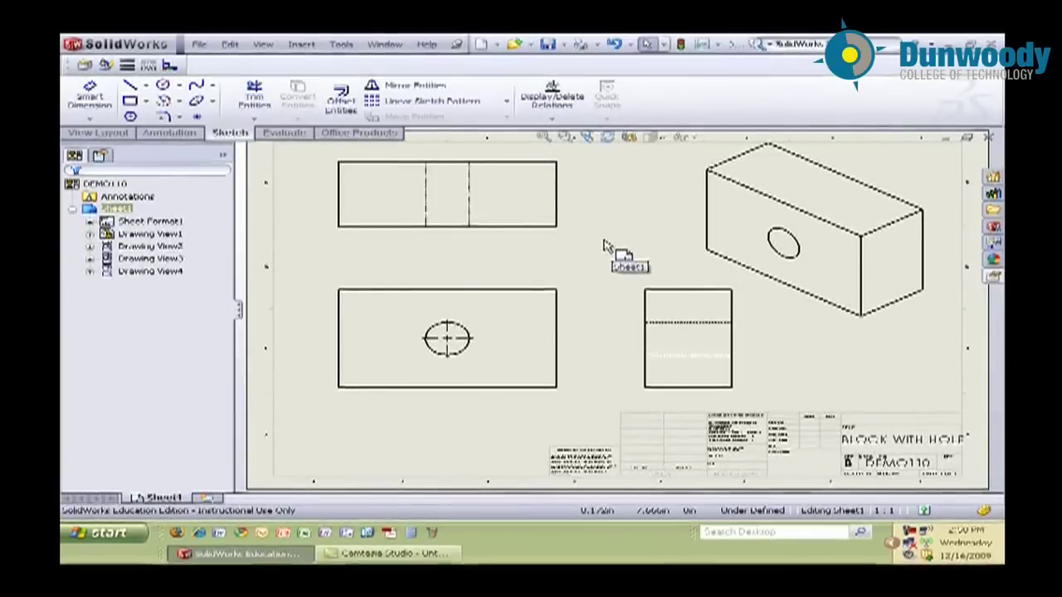
Step: Add centerlines along the hole's axis in the top and right views
left_click(174, 135)
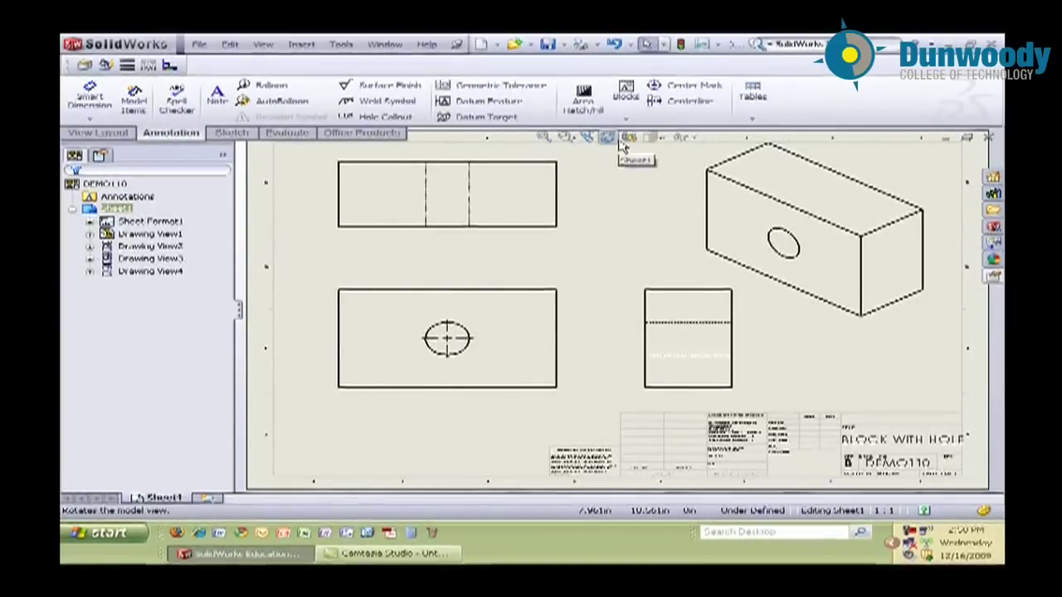
left_click(687, 102)
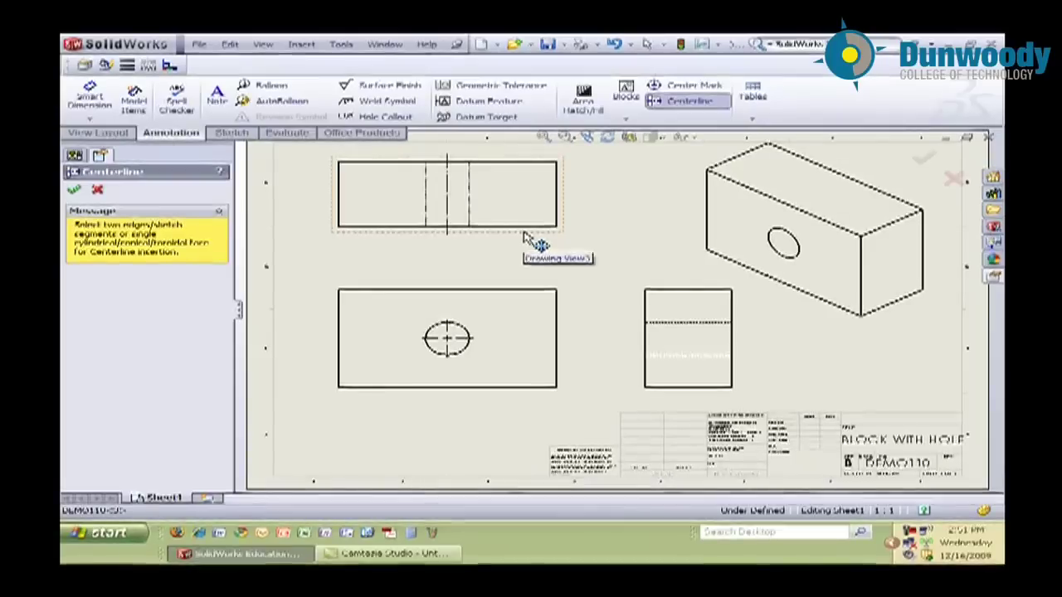
left_click(533, 238)
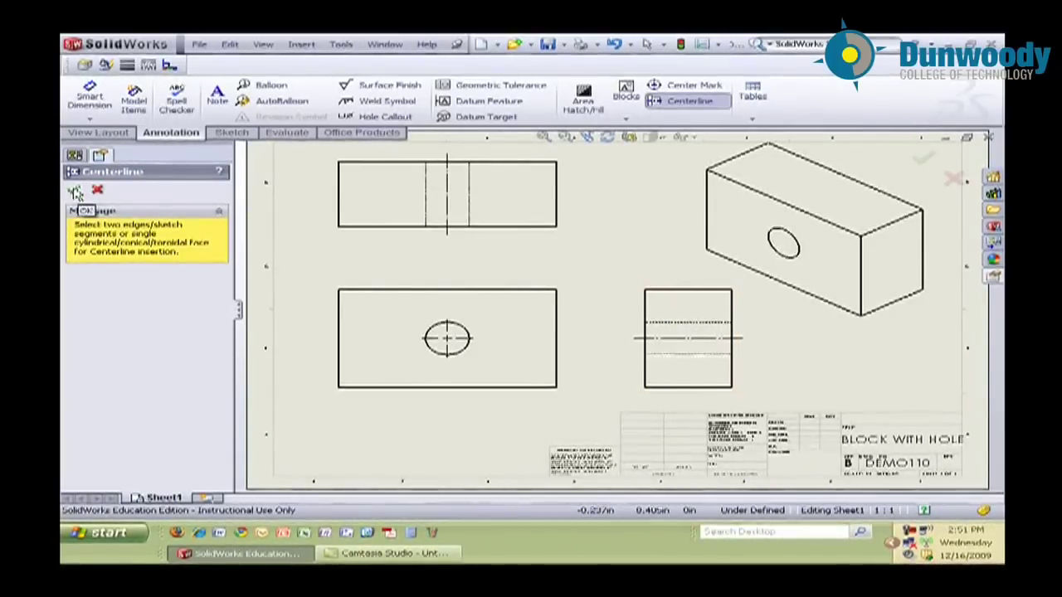
left_click(74, 192)
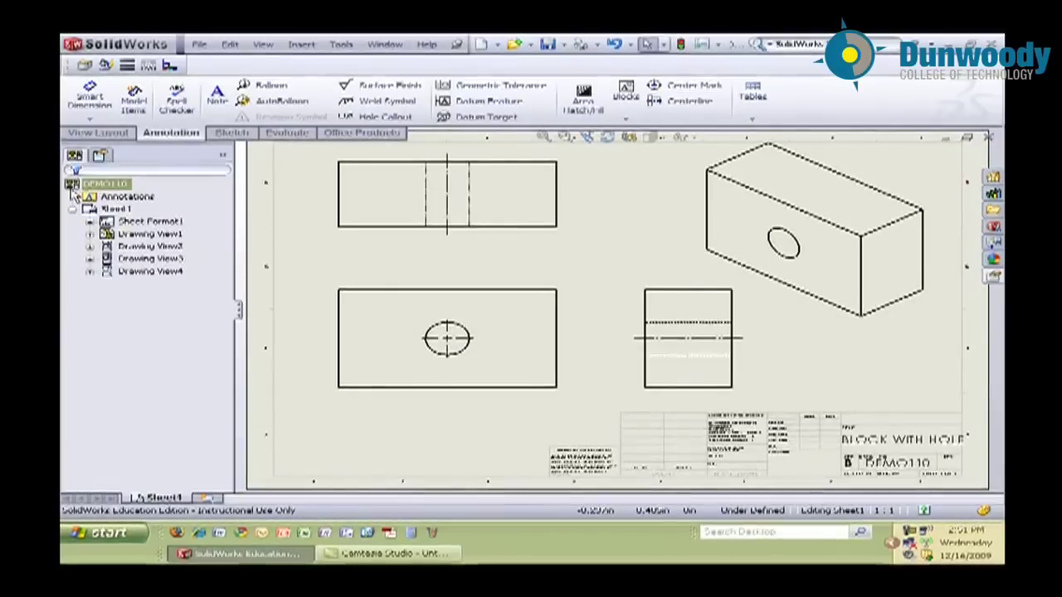
Step: Set the sheet scale to .75 : 1 in the sheet properties
right_click(614, 238)
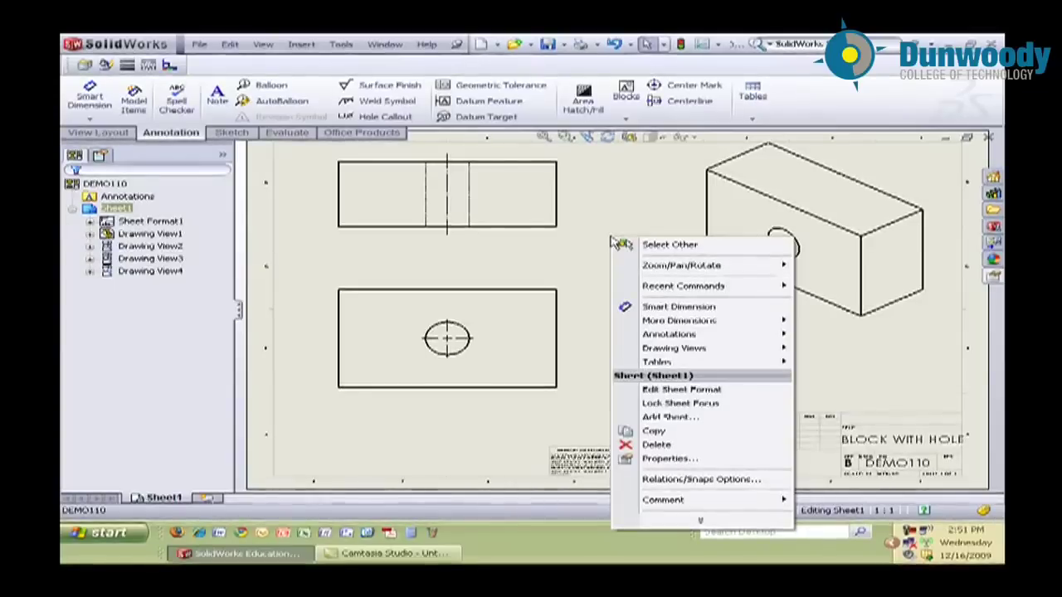
left_click(670, 460)
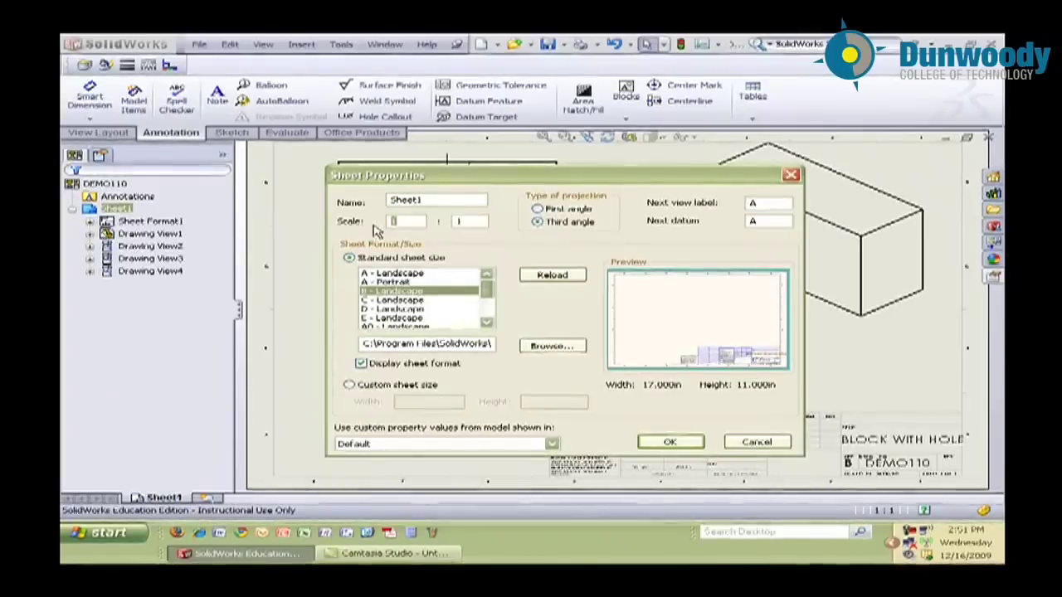
type(".75")
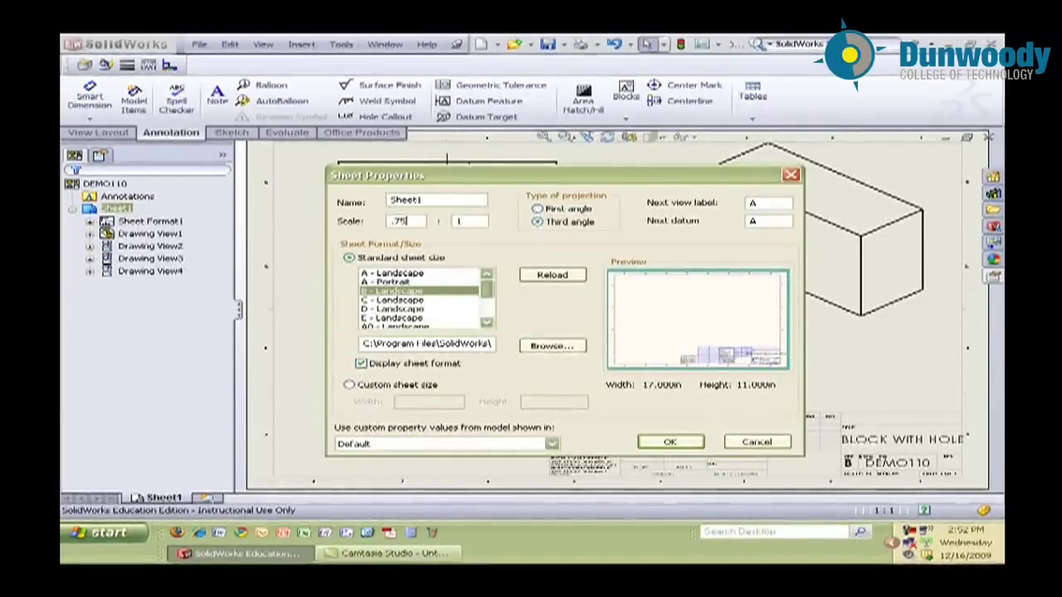
left_click(671, 442)
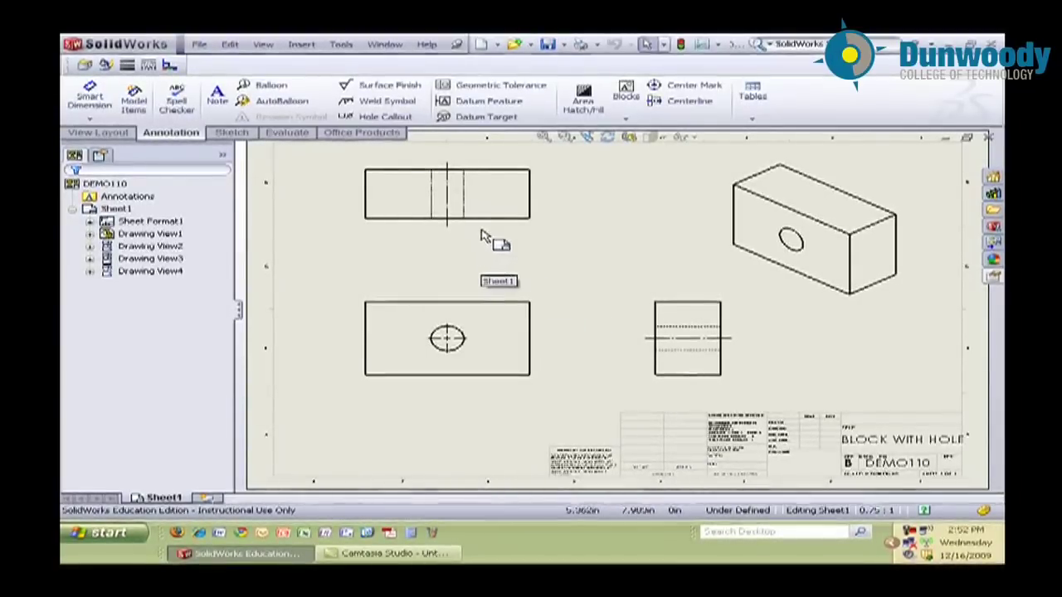
Step: Nudge the top view down, then import Entire model dimensions into all views via Model Items
left_click_drag(492, 233, 489, 253)
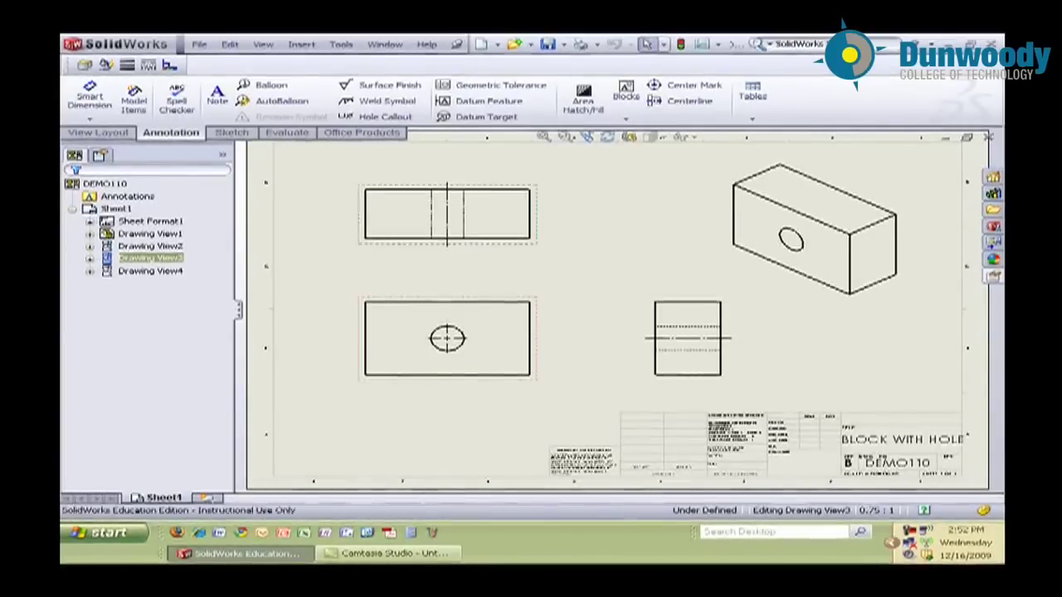
left_click(564, 281)
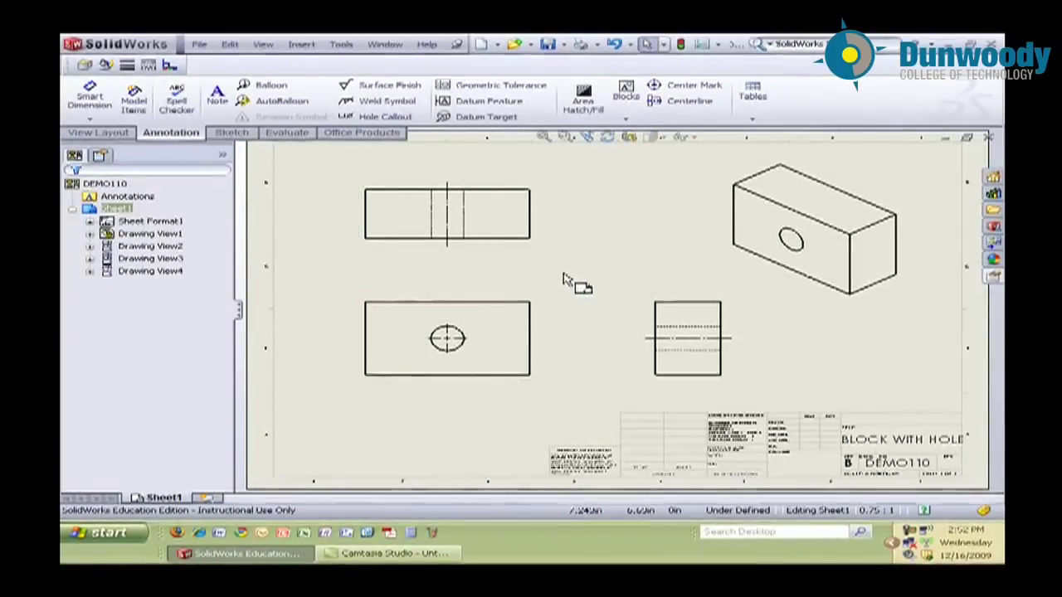
left_click(304, 46)
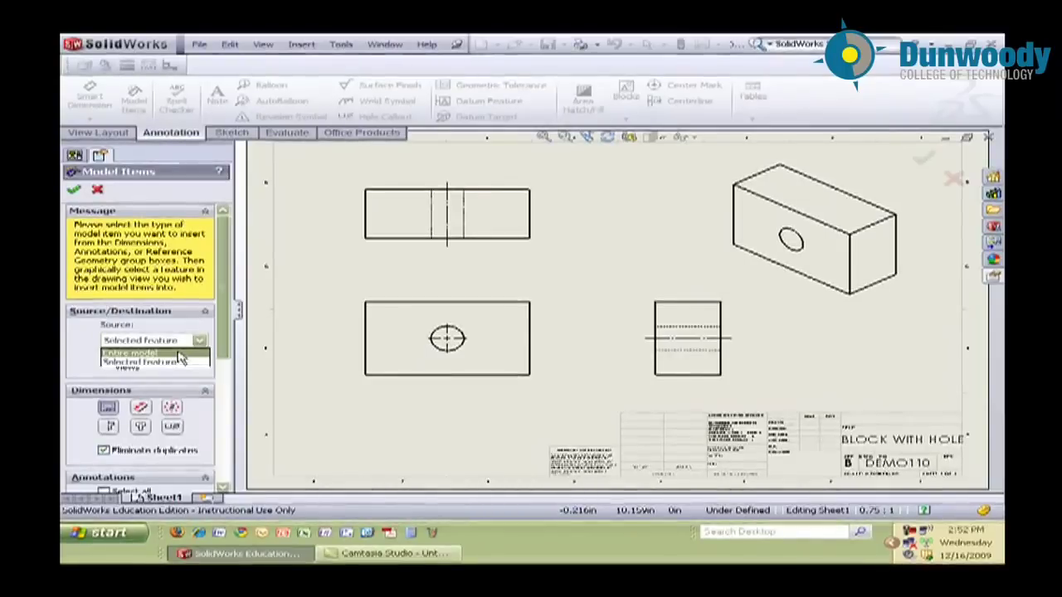
left_click(179, 355)
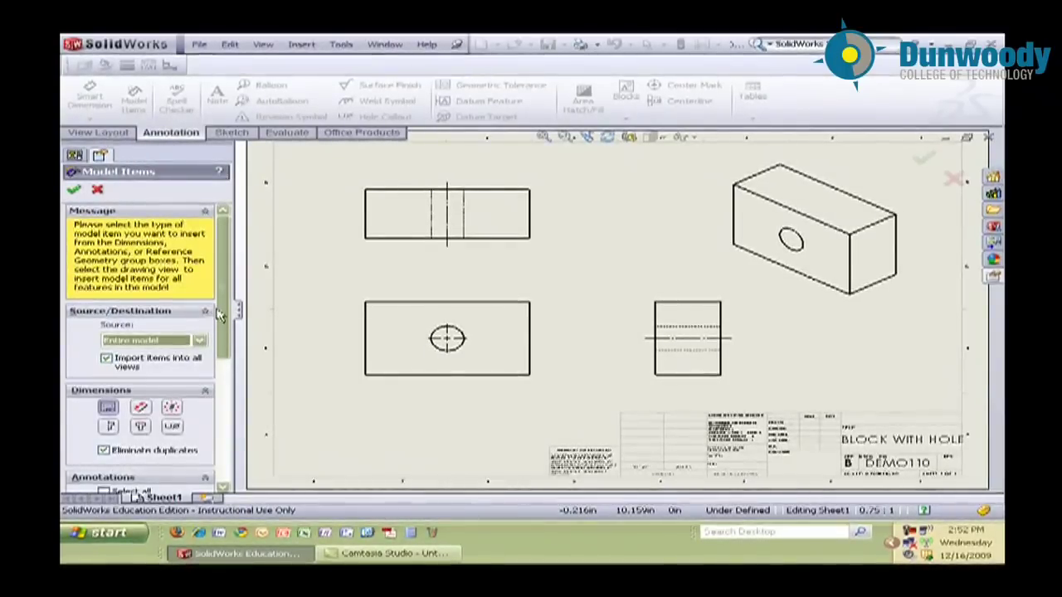
left_click_drag(226, 352, 231, 377)
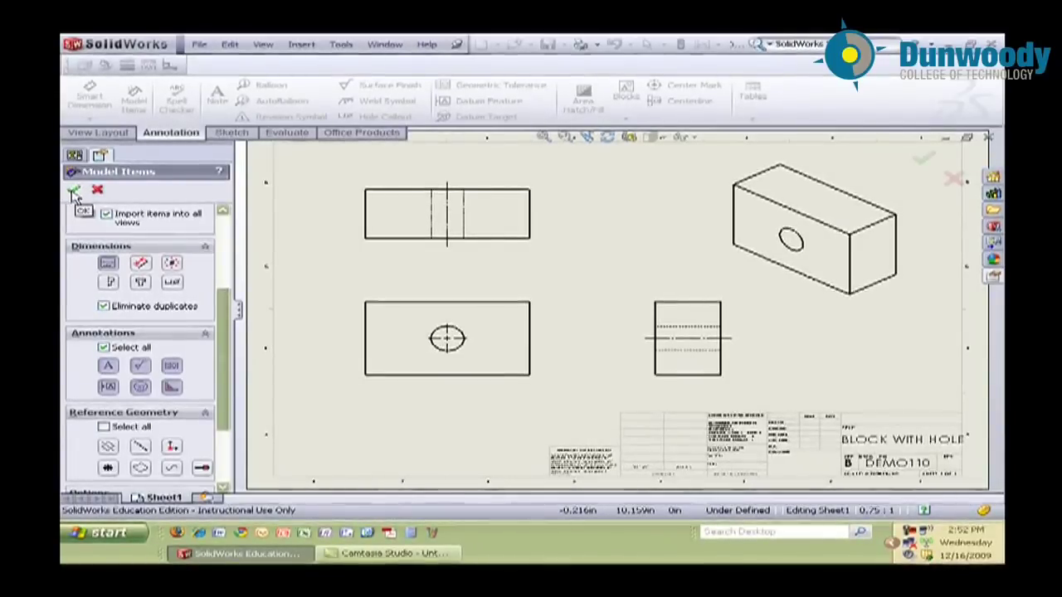
left_click(74, 192)
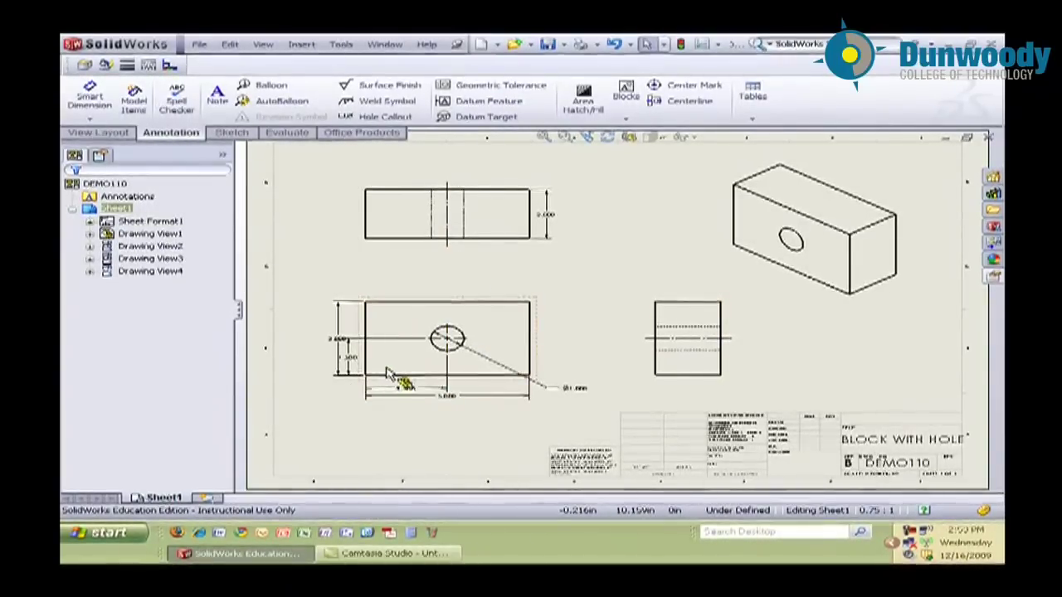
Step: Zoom in on the front view and pull the 3.000 and 1.500 dimensions farther from its outline
scroll(387, 377, "down", 1)
scroll(383, 373, "down", 4)
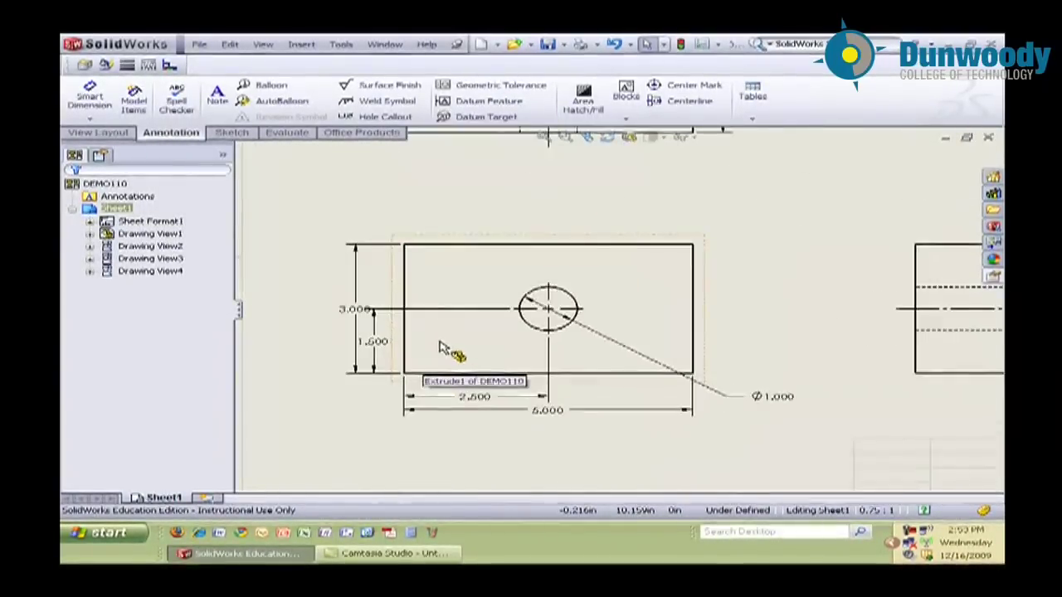
scroll(461, 343, "down", 2)
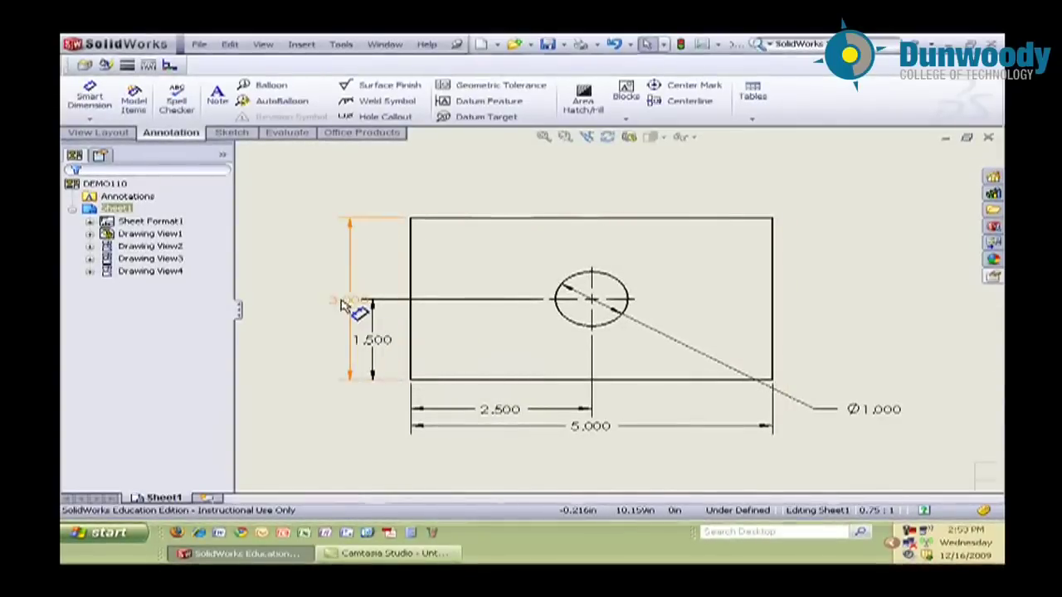
left_click_drag(348, 305, 320, 274)
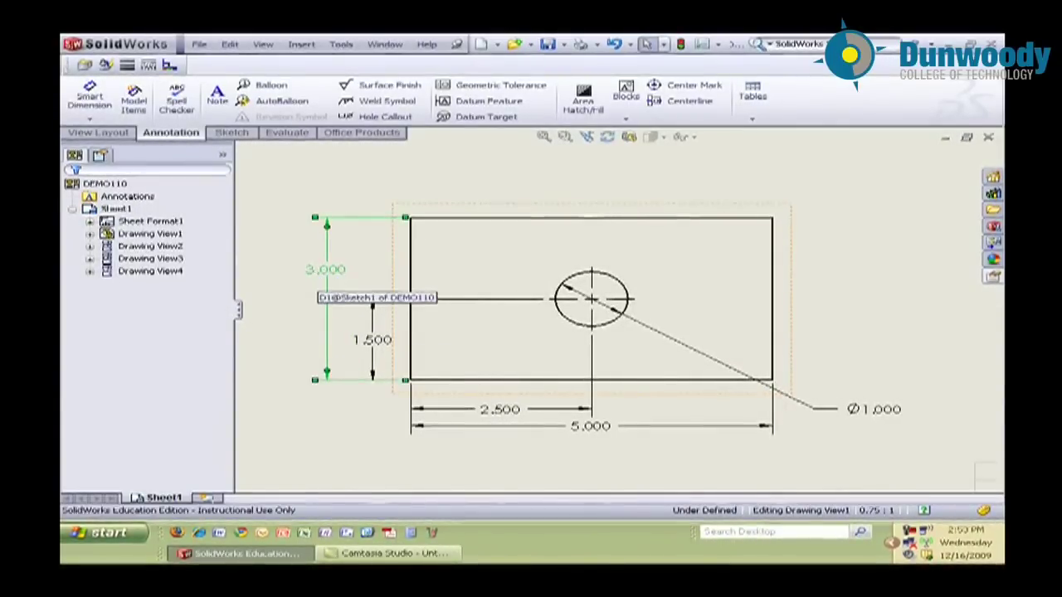
left_click_drag(375, 340, 354, 347)
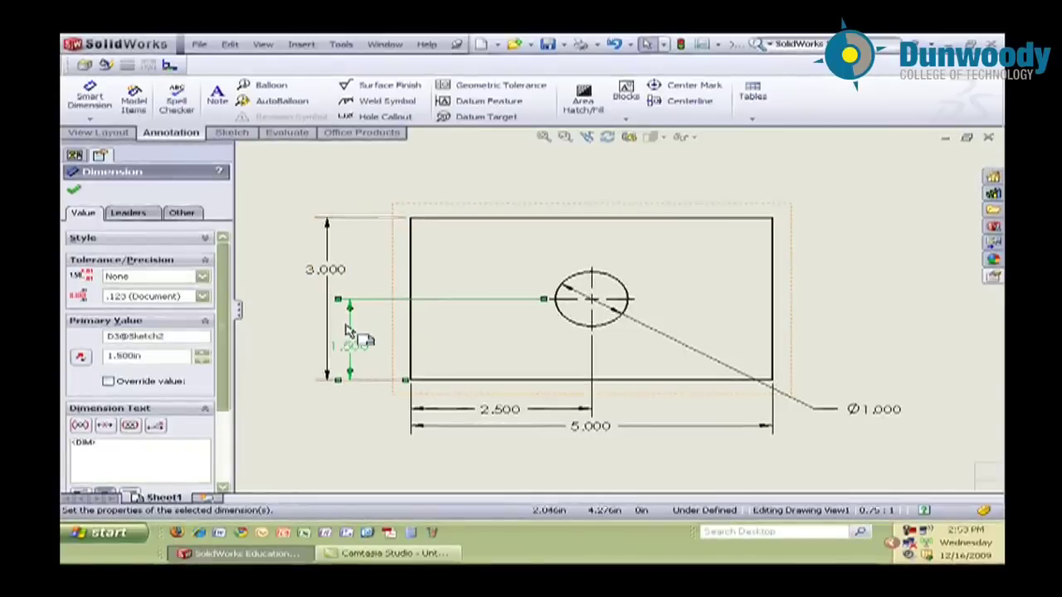
left_click(317, 276)
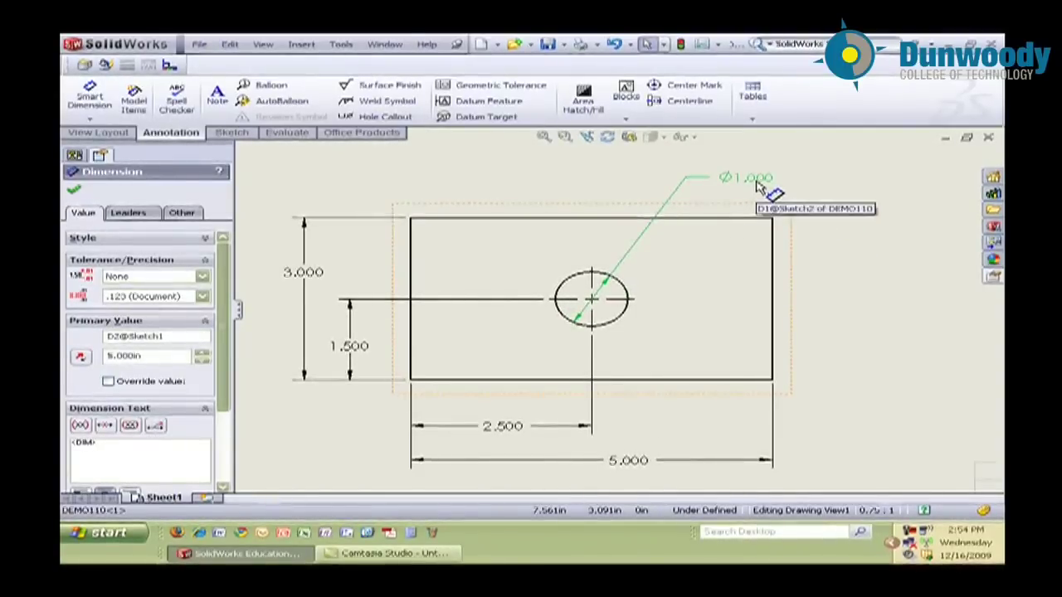
Step: Place the Ø1.000 callout above the front view with its leader ending on the hole's edge
left_click(760, 187)
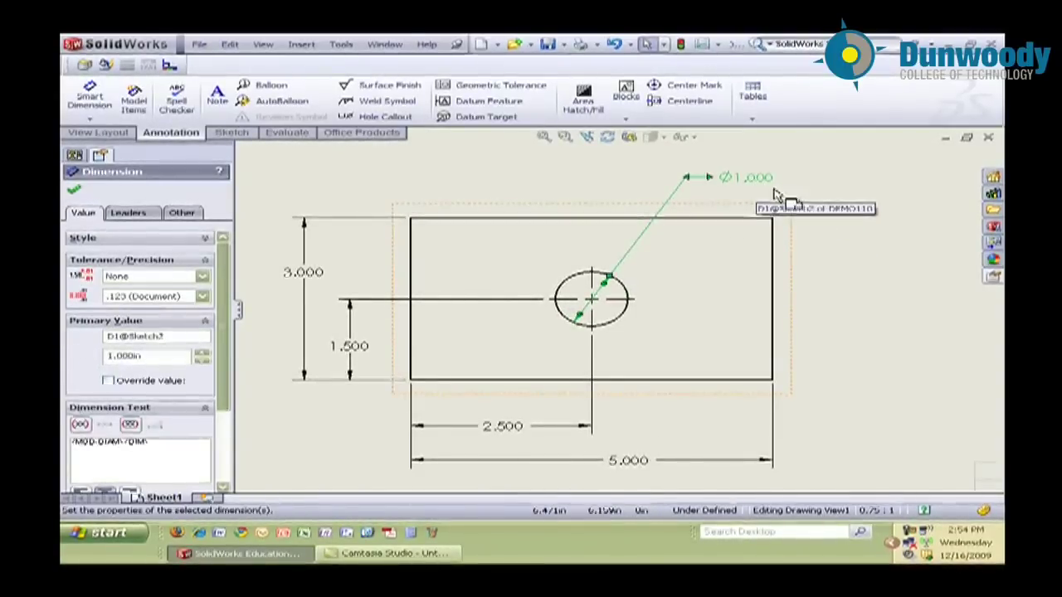
left_click(609, 282)
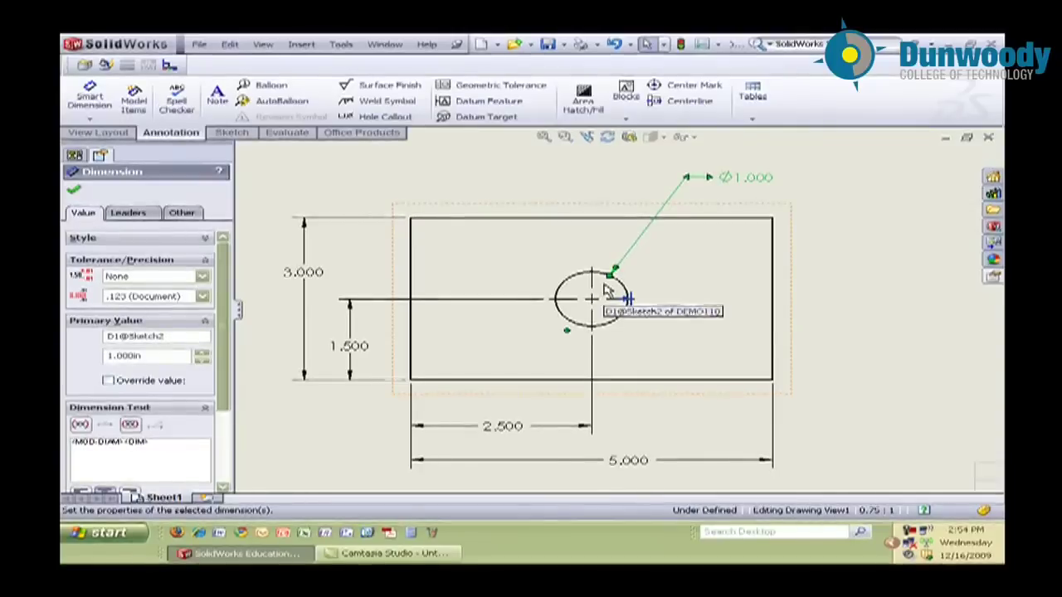
left_click(837, 269)
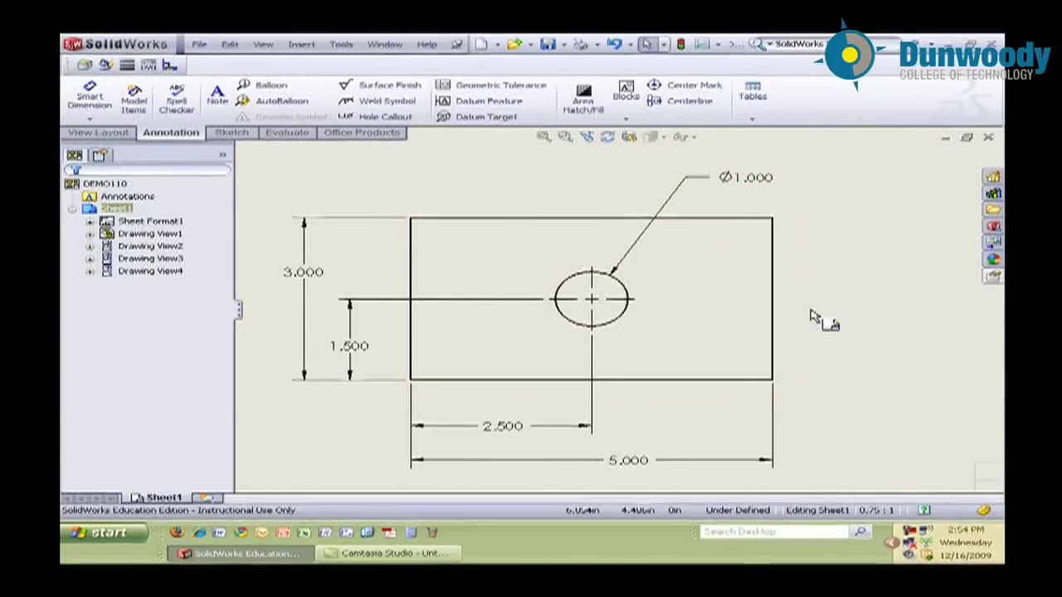
scroll(829, 303, "down", 4)
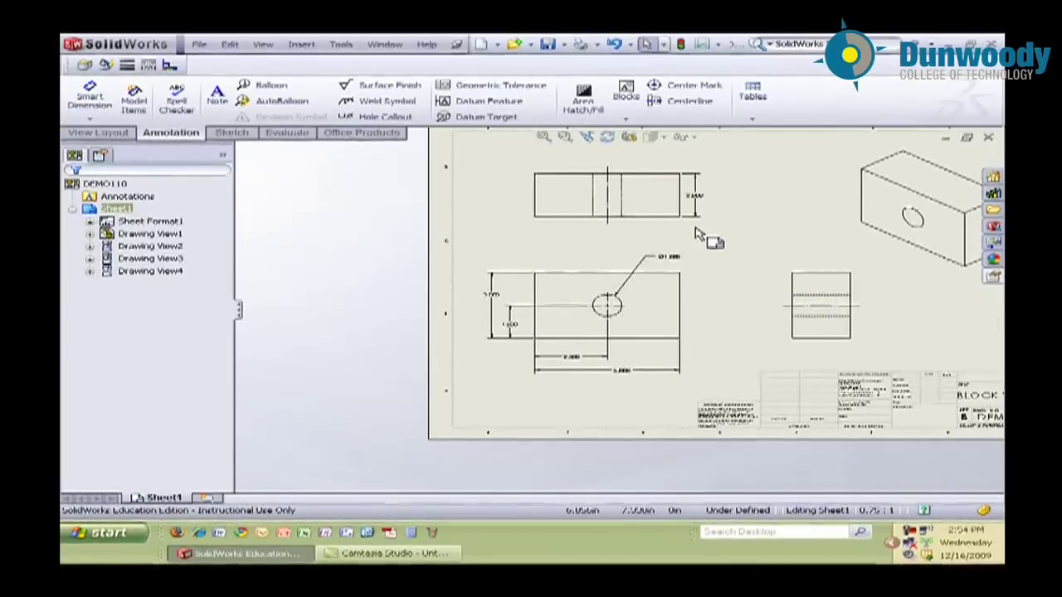
Step: Zoom in to inspect the top view's thickness and the front view's 3.000, 1.500, 2.500, Ø1.000 dimensions
scroll(704, 232, "up", 4)
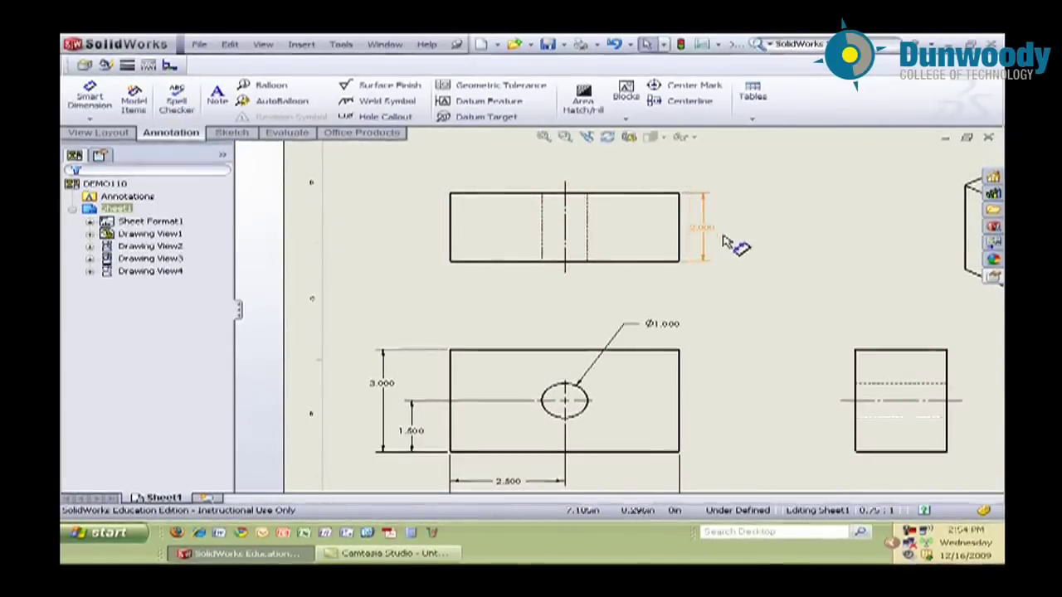
scroll(729, 320, "down", 2)
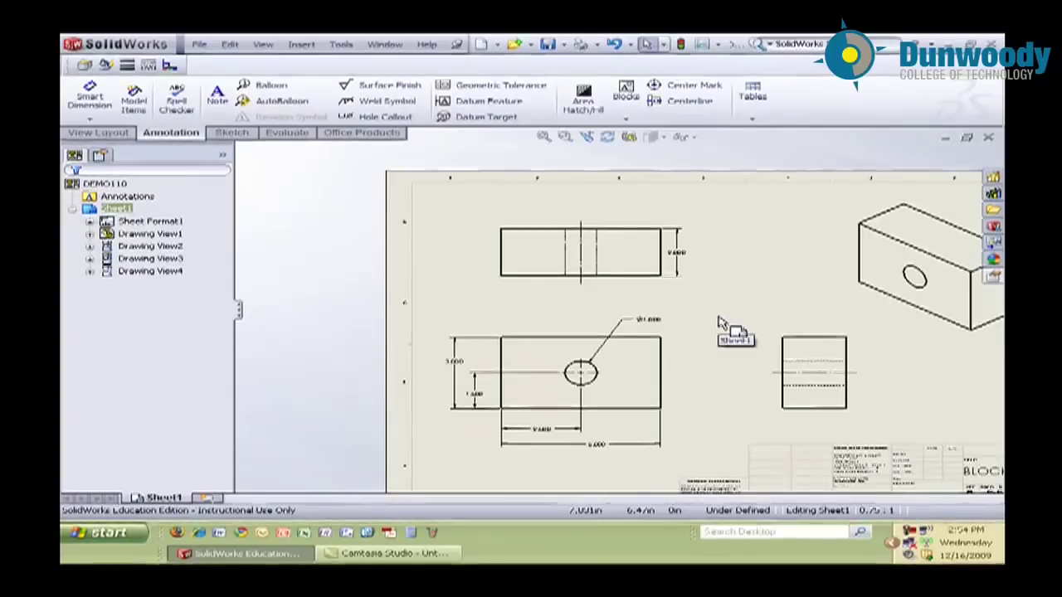
scroll(719, 323, "down", 1)
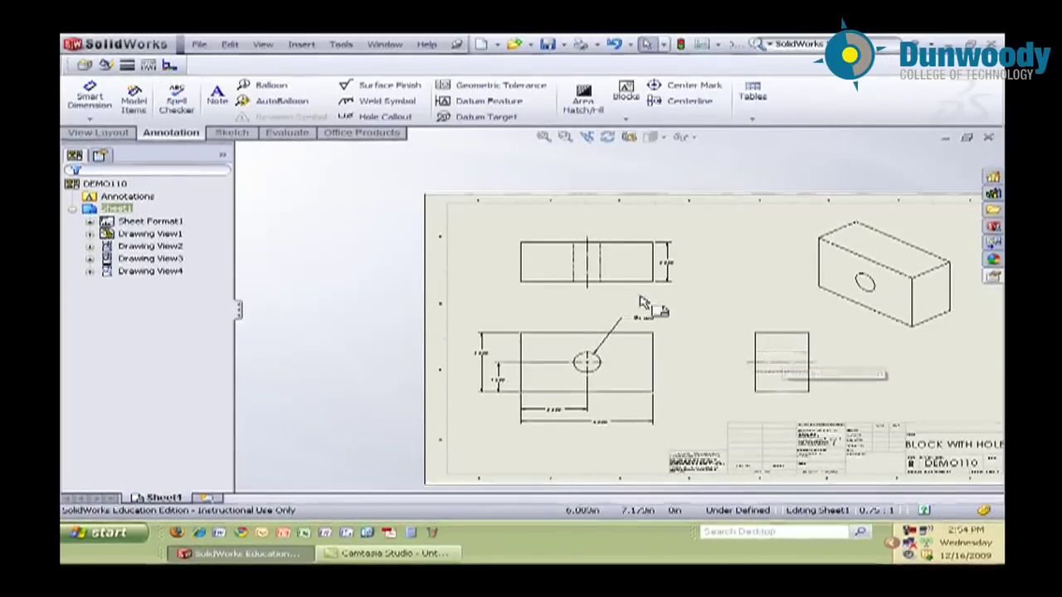
scroll(672, 289, "down", 3)
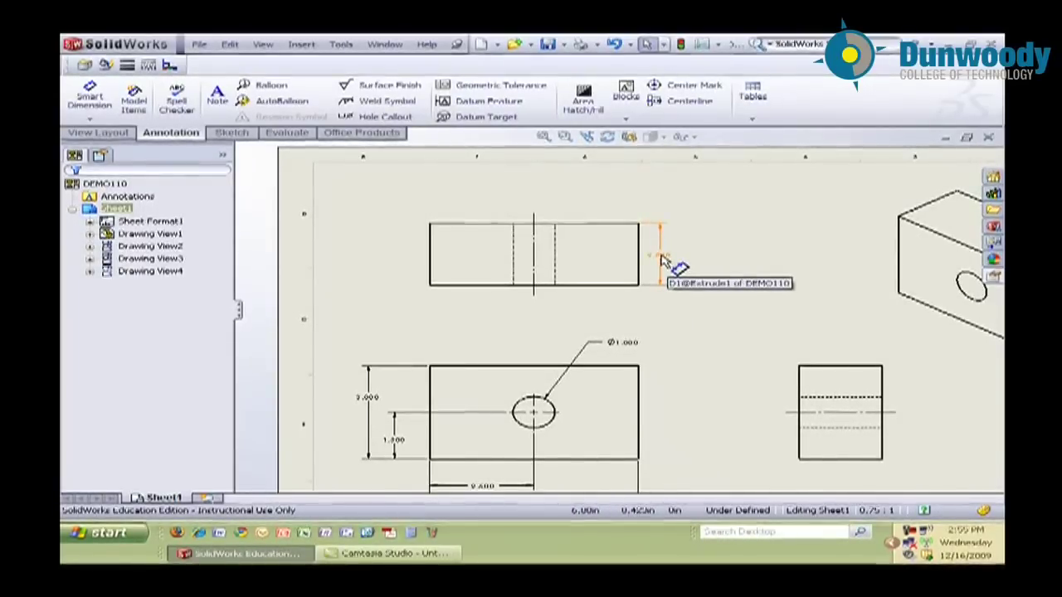
Step: Move the 2.000 thickness dimension onto the right view, delete the top view, and fit the sheet
left_click(661, 260)
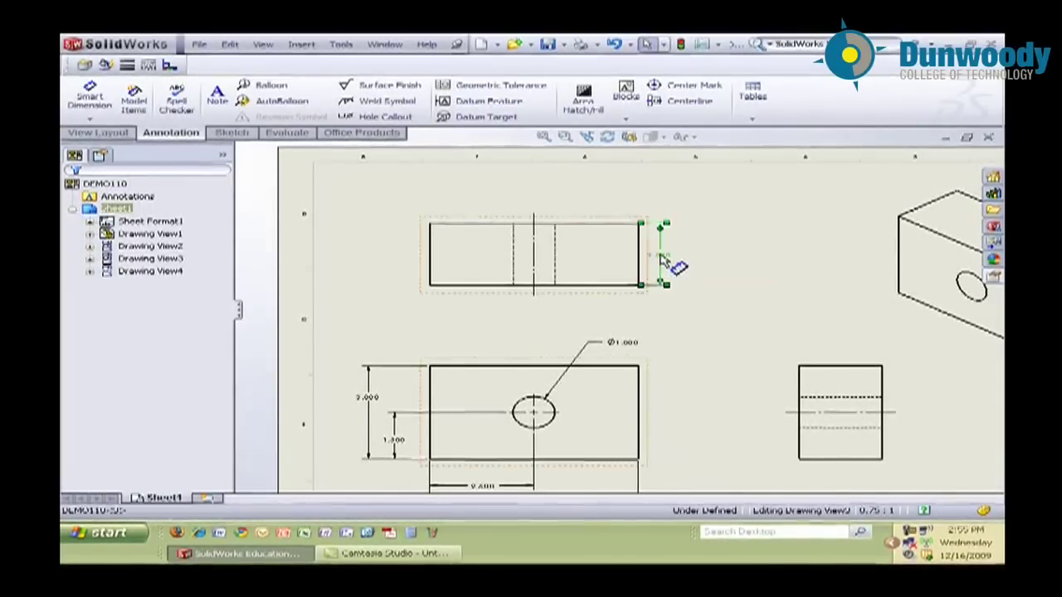
mouse_move(661, 260)
left_mouse_down()
mouse_move(752, 310)
mouse_move(784, 270)
mouse_move(809, 358)
mouse_move(844, 384)
mouse_move(841, 343)
left_mouse_up()
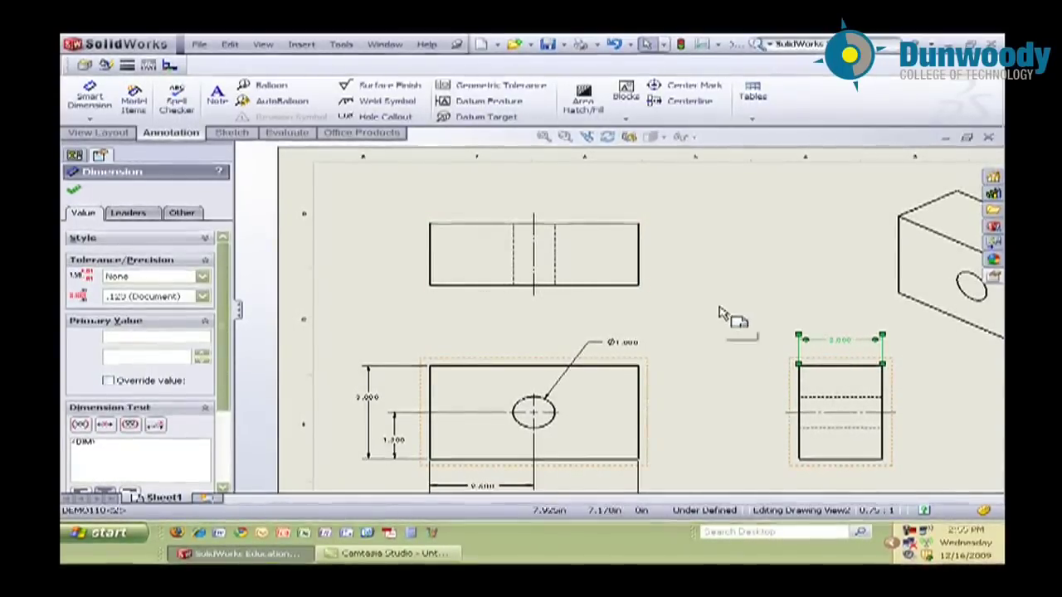
left_click(629, 298)
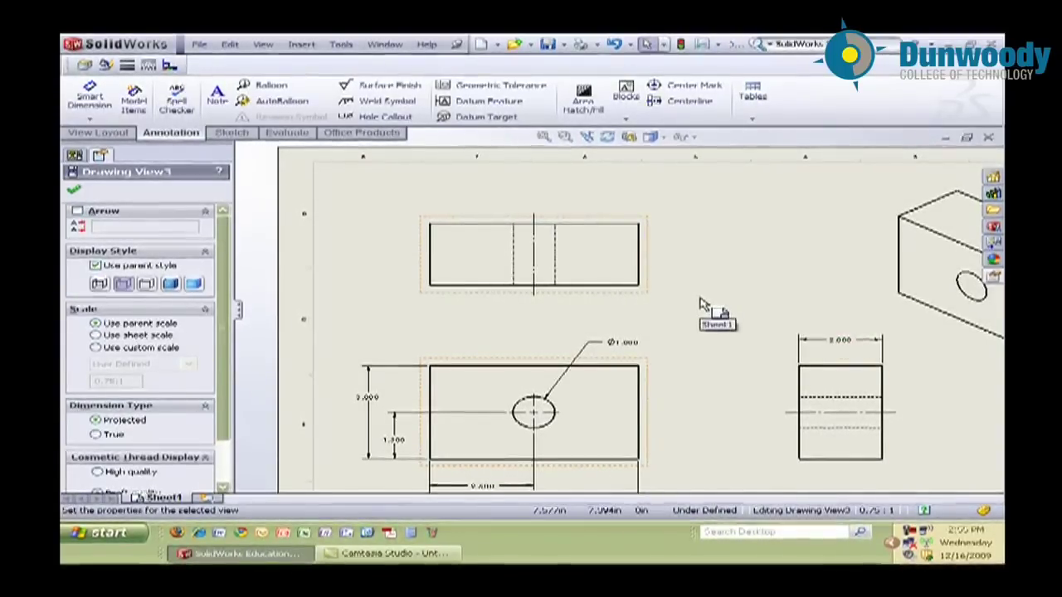
key("Delete")
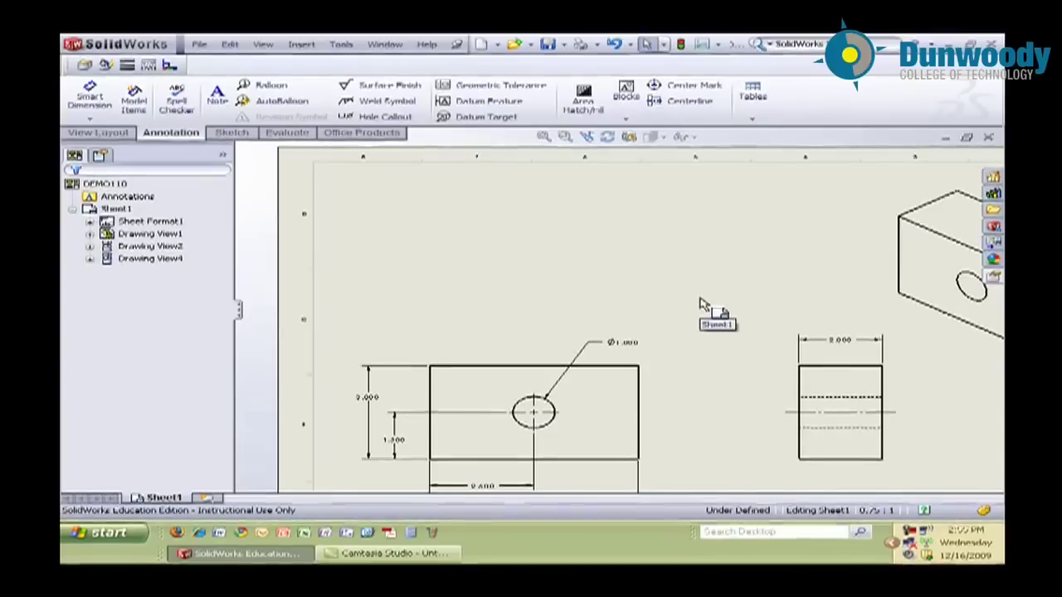
key("f")
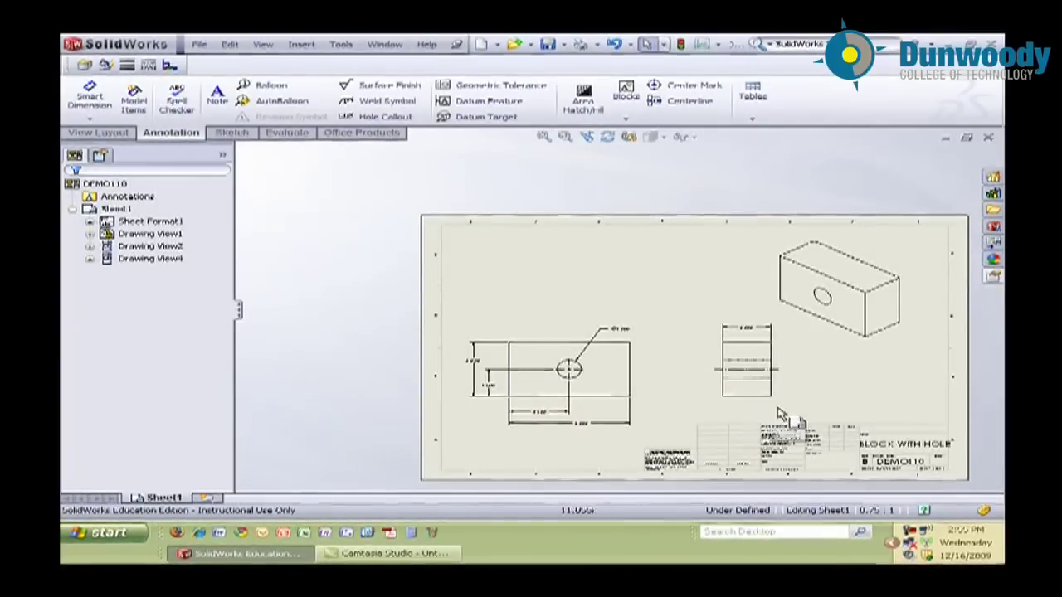
key("f")
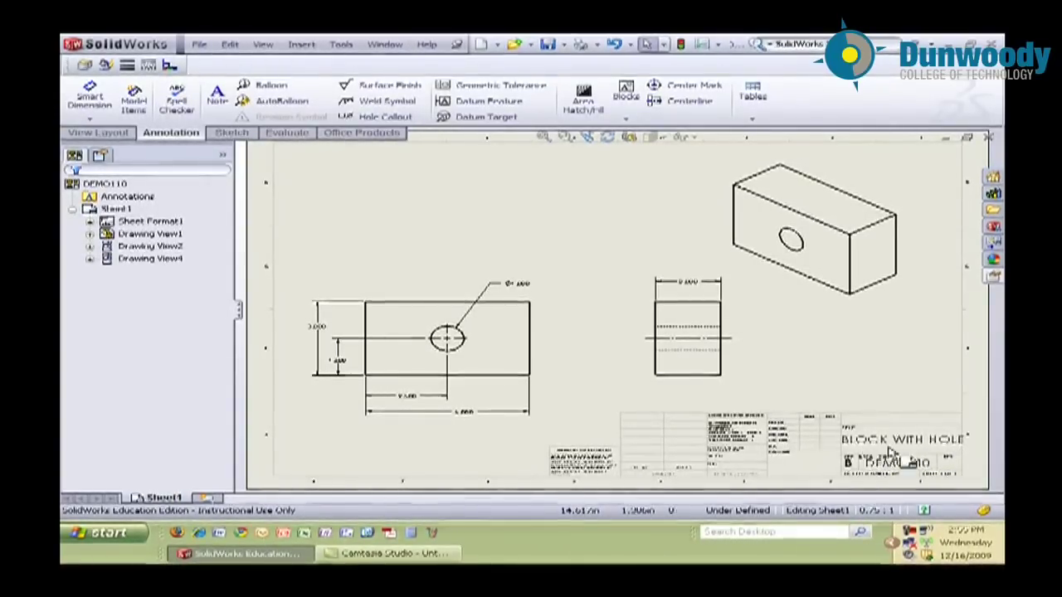
Step: Zoom into the title block and switch the sheet to Edit Sheet Format
scroll(948, 450, "down", 4)
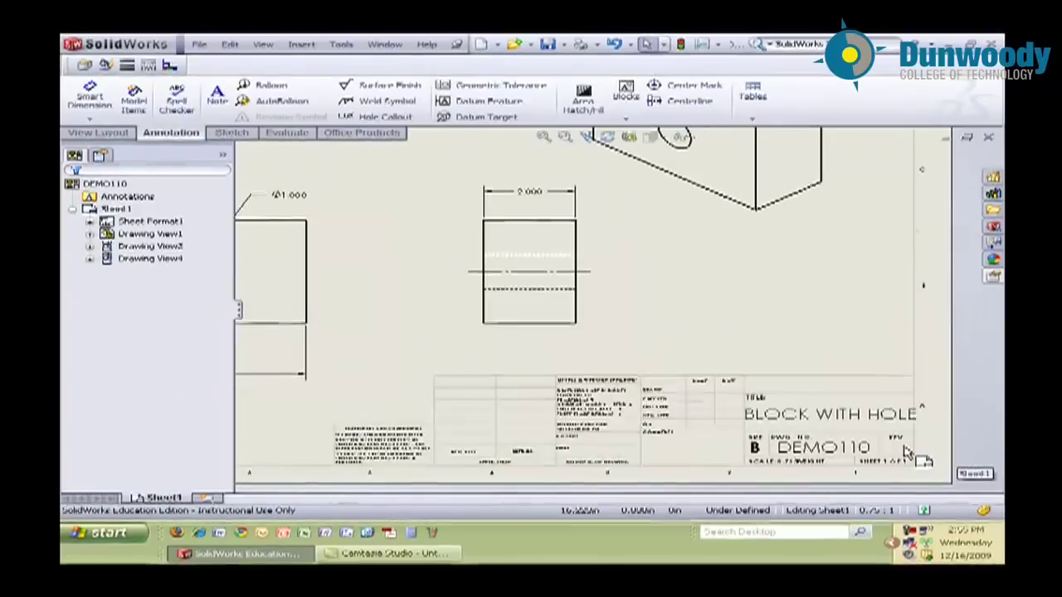
scroll(817, 424, "down", 2)
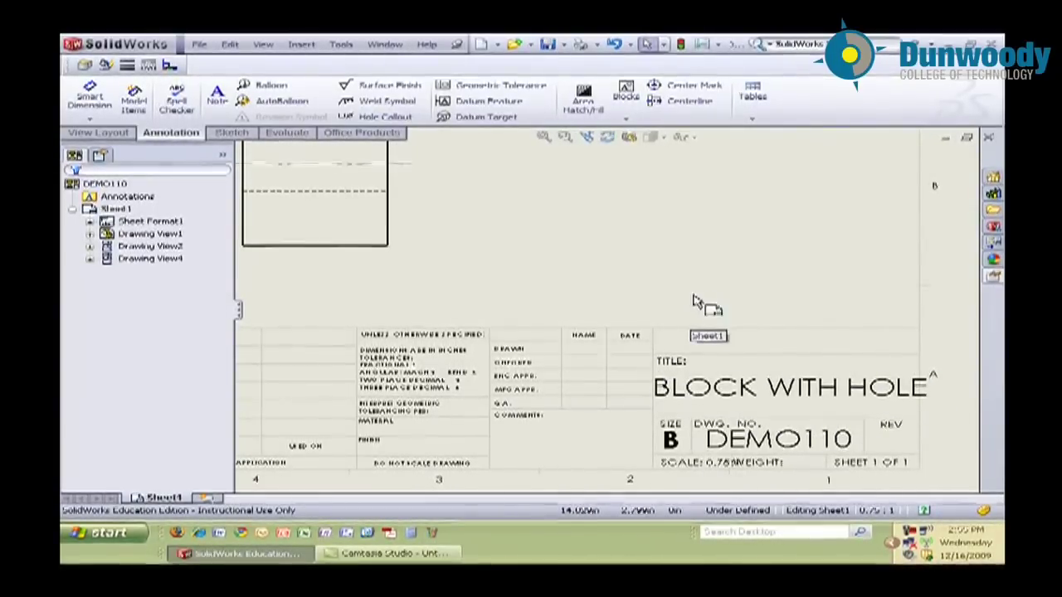
right_click(609, 246)
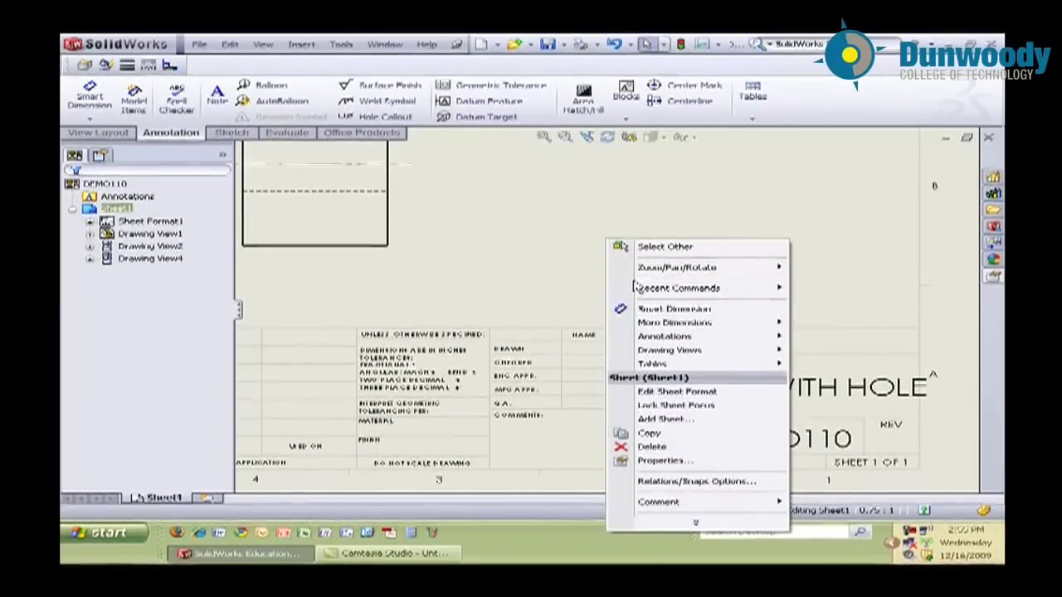
left_click(678, 393)
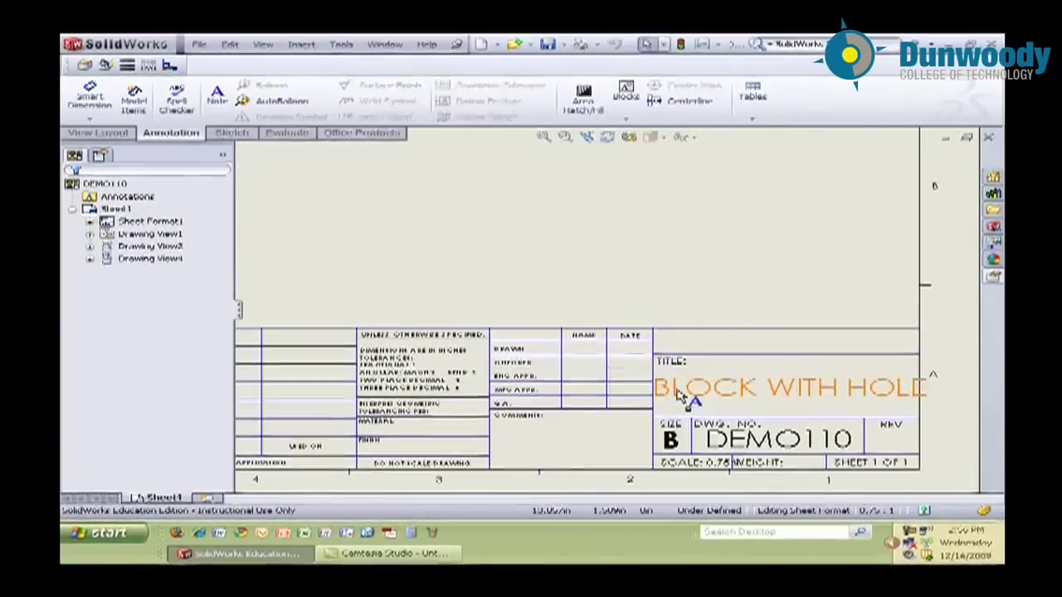
Step: Reduce the BLOCK WITH HOLE title note's font size from 24 to 20
double_click(745, 388)
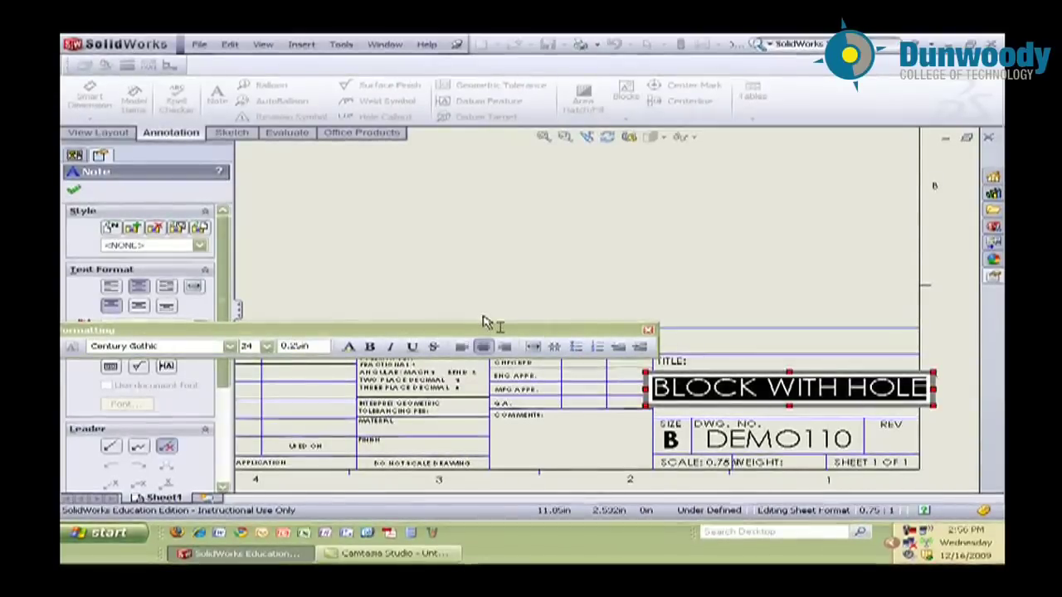
mouse_move(323, 330)
left_mouse_down()
mouse_move(483, 301)
mouse_move(547, 262)
left_mouse_up()
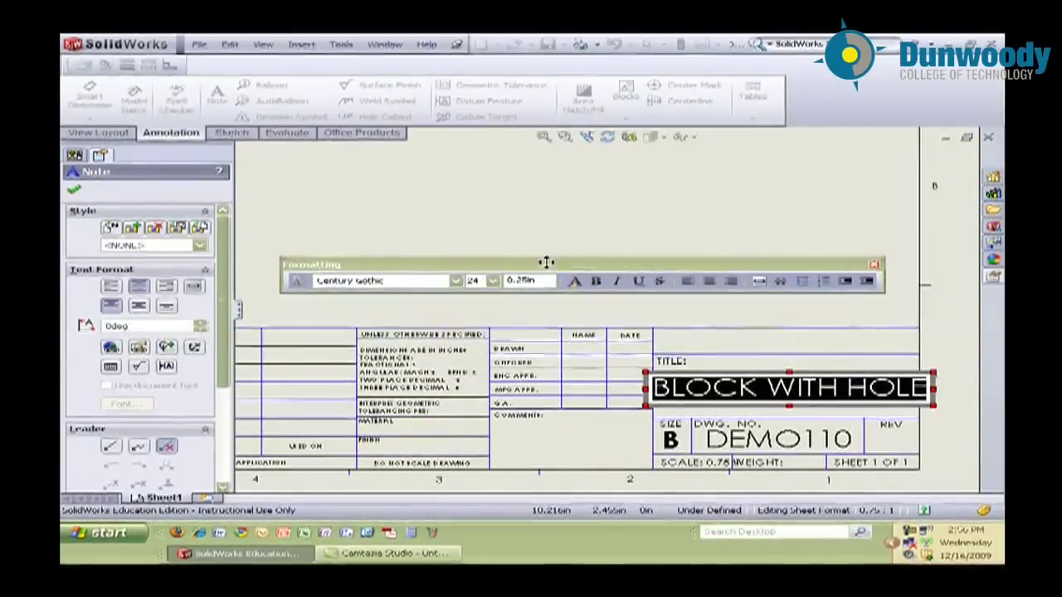
left_click(493, 281)
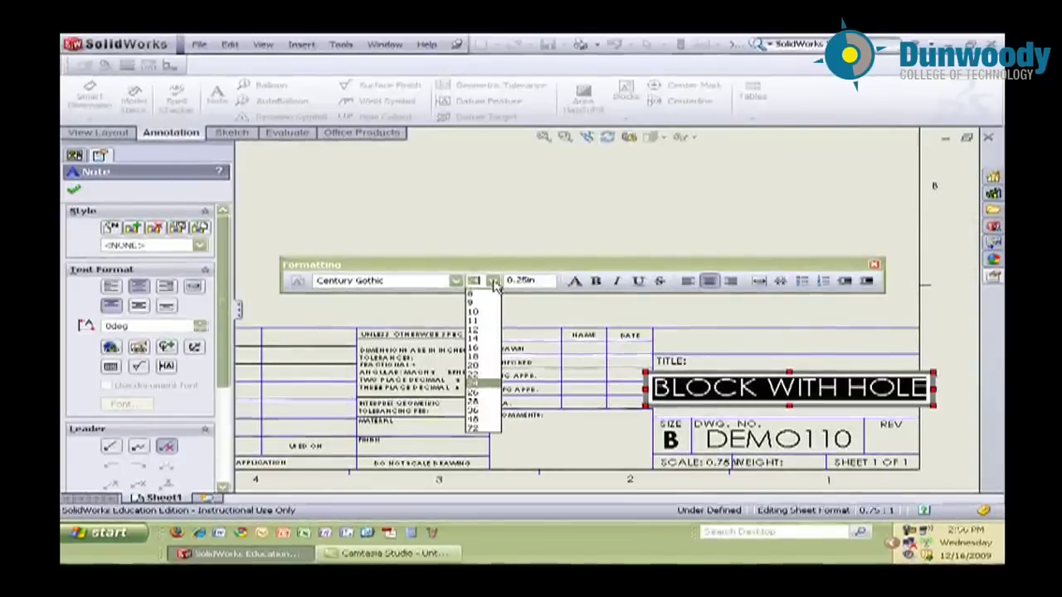
left_click(486, 371)
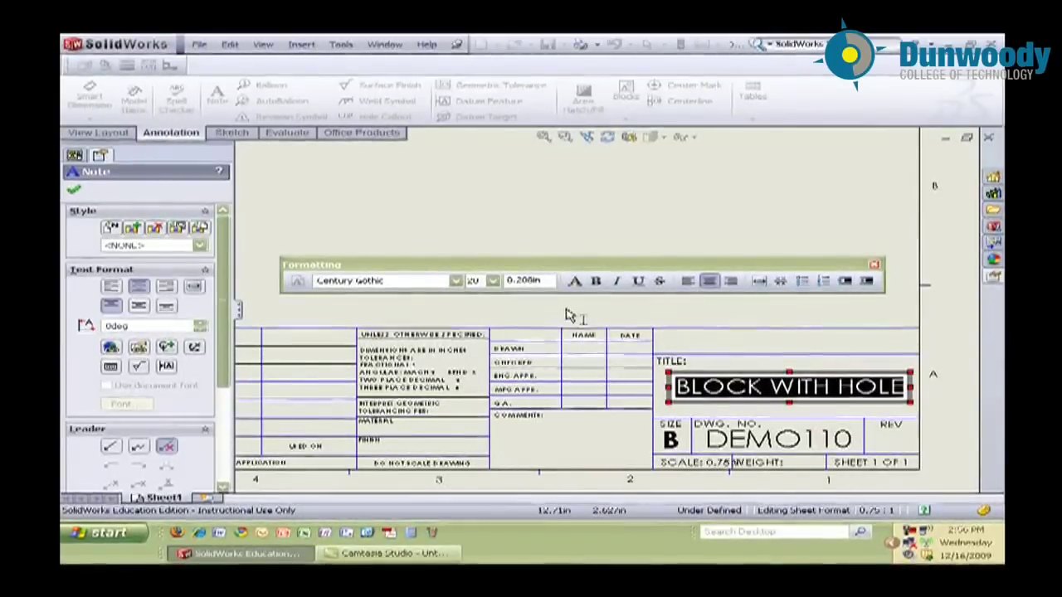
key("Escape")
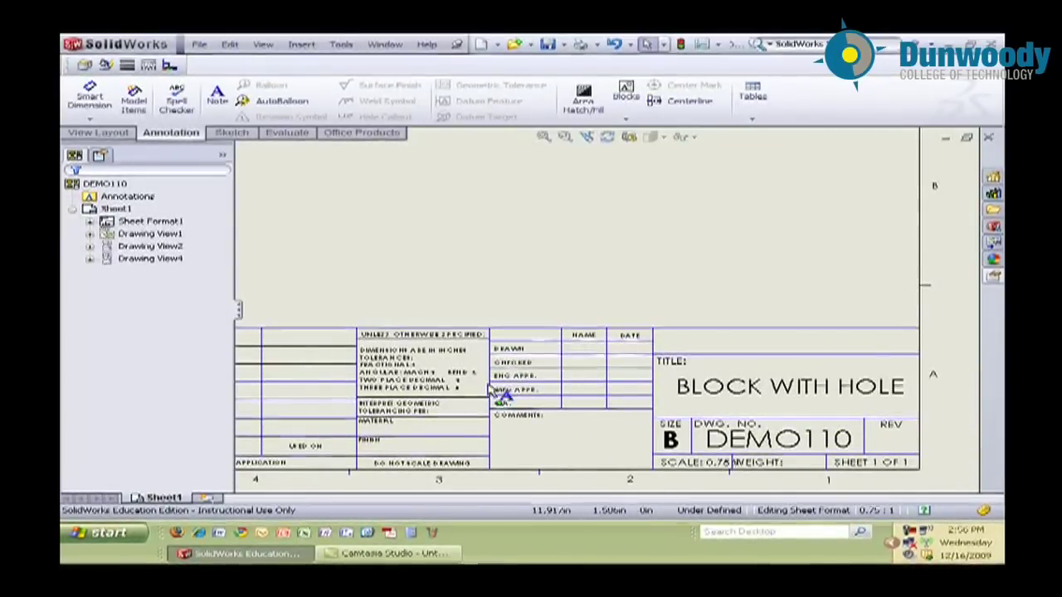
Step: Add notes with the drafter's initials and the date 12/16/09 in the DRAWN row
scroll(580, 368, "down", 1)
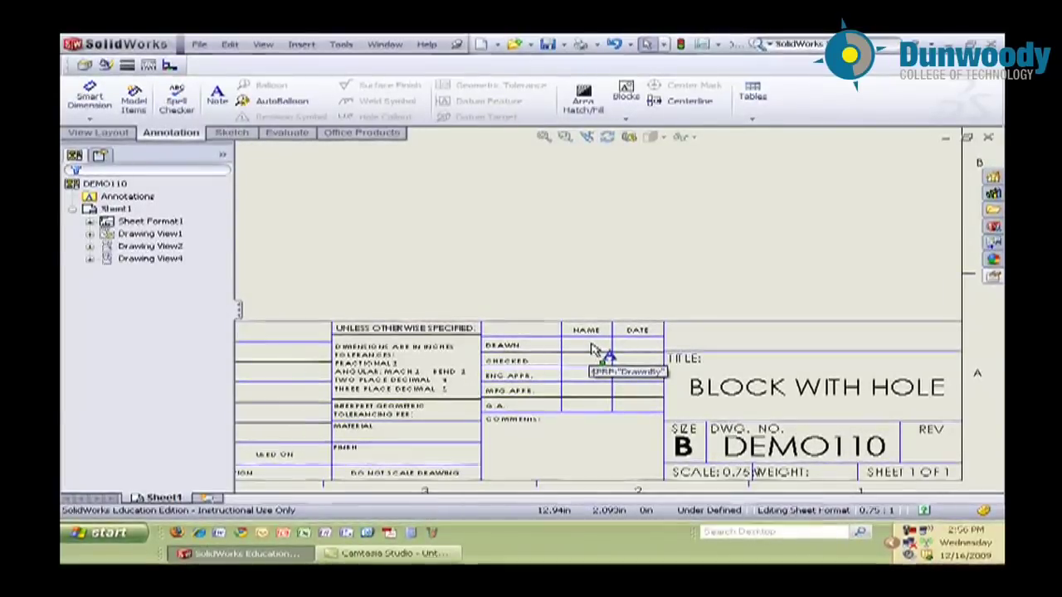
left_click(590, 350)
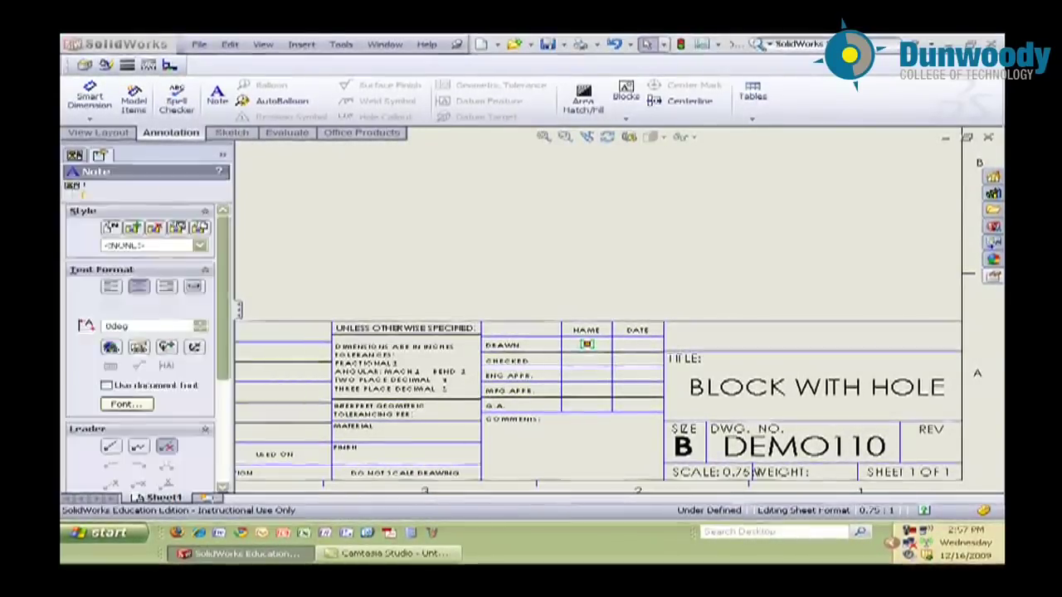
left_click(588, 349)
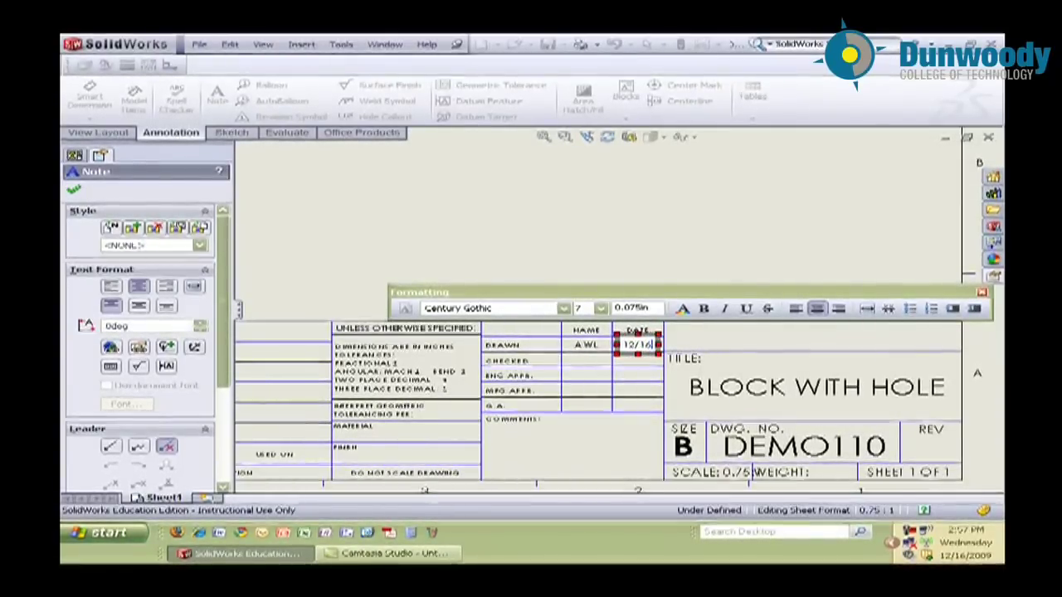
type("/09")
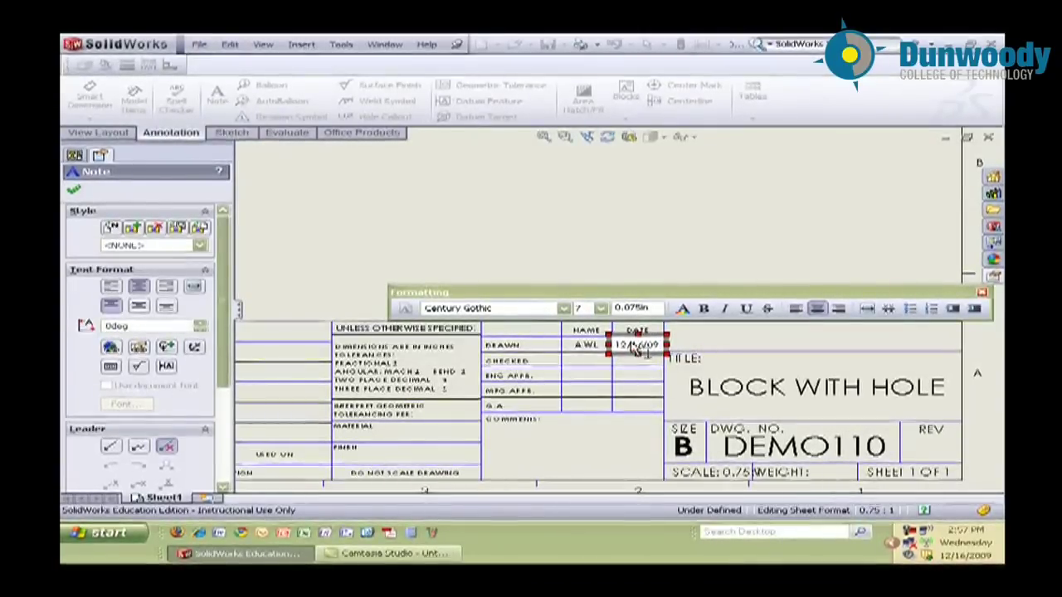
left_click(644, 264)
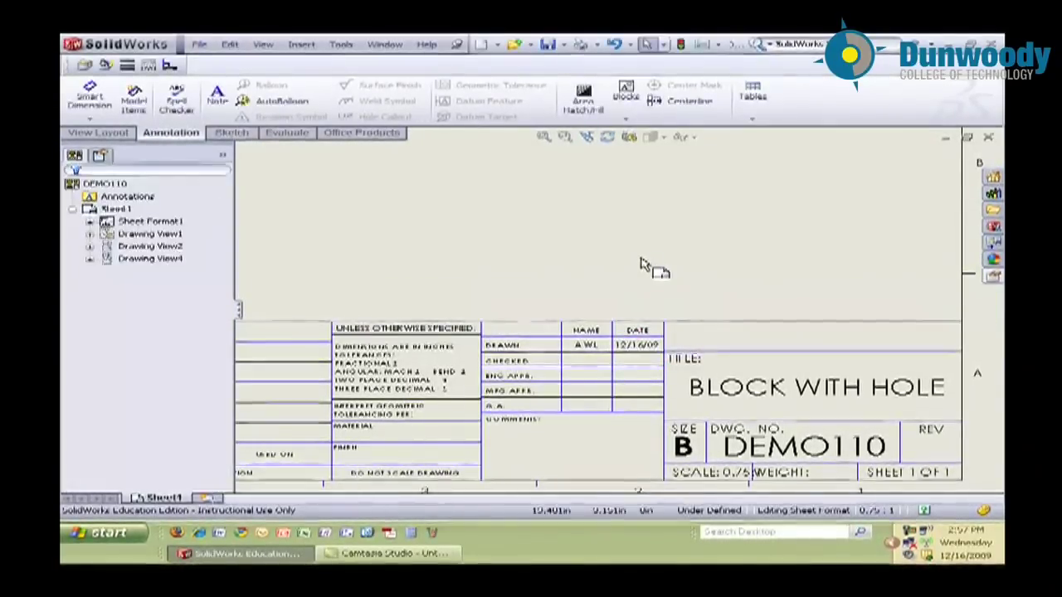
right_click(568, 242)
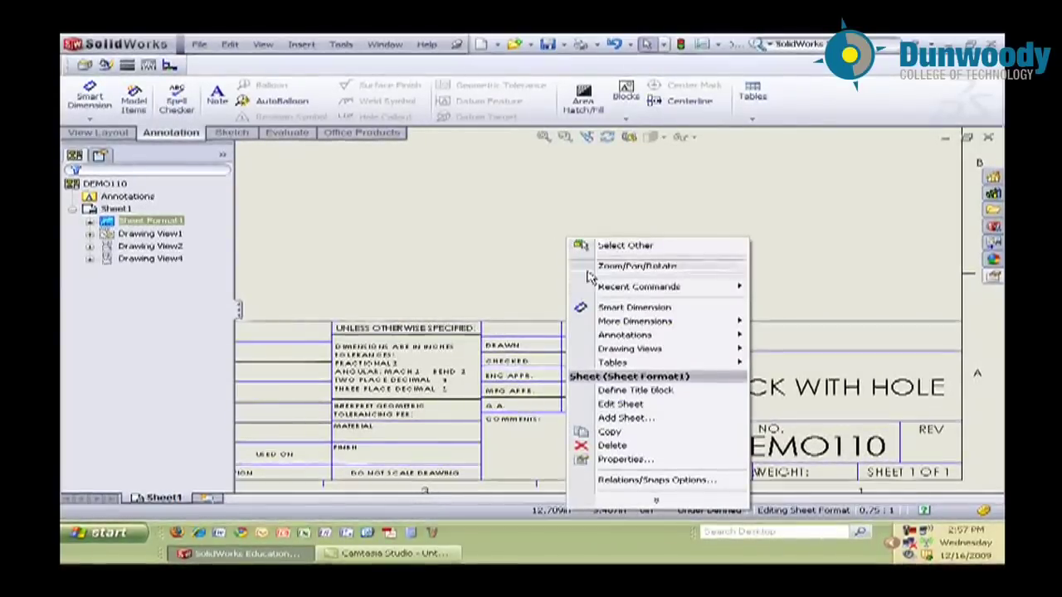
Step: Switch back to Edit Sheet on Sheet1 and zoom to fit the whole drawing
left_click(624, 405)
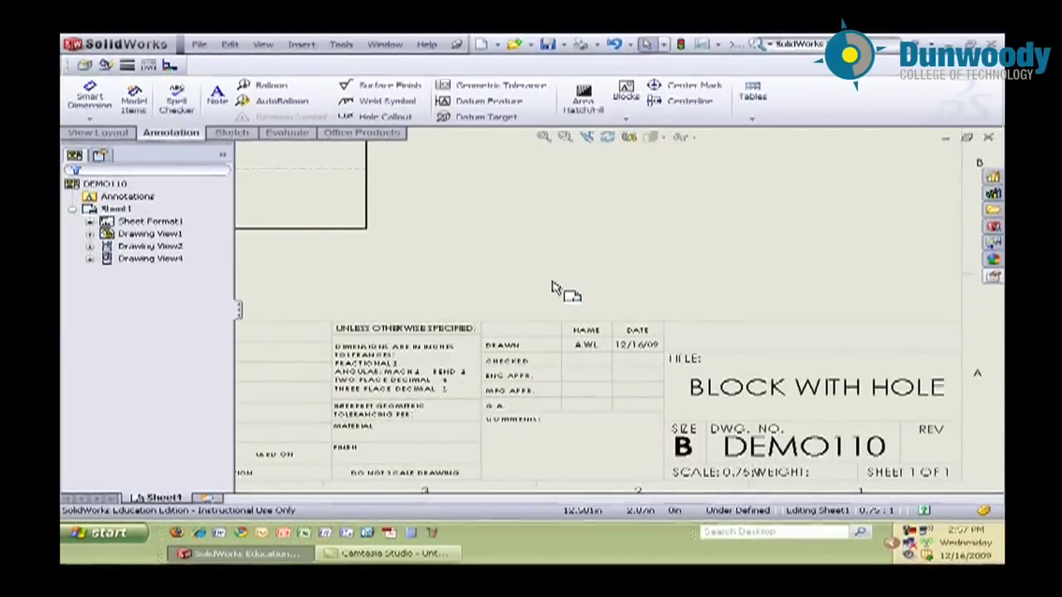
key("f")
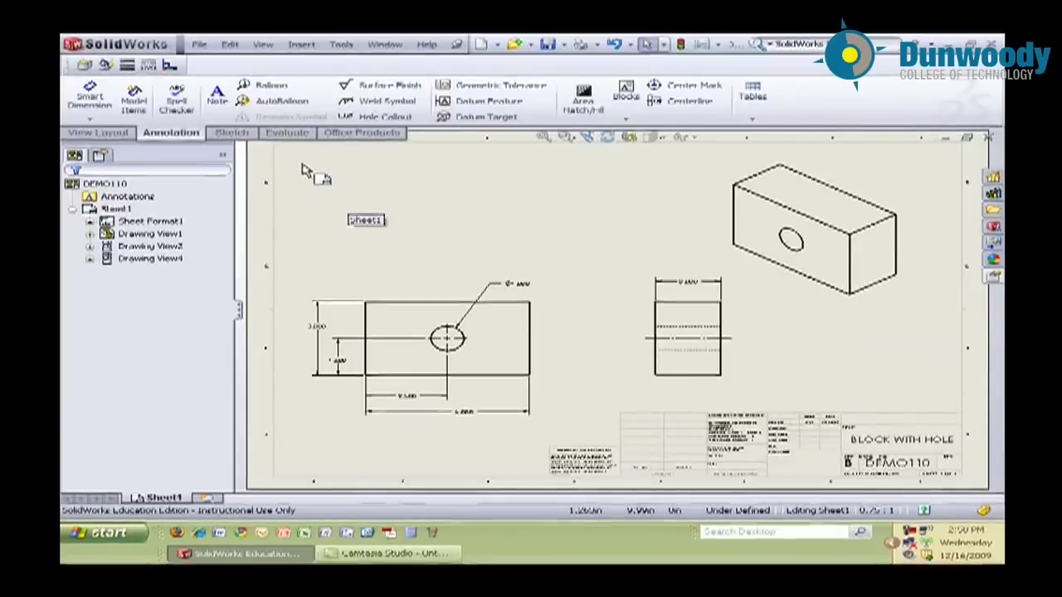
Step: Save As DEMO110.SLDDRW, Drawing type, into the SOLIDWORKS CADD106 folder
left_click(198, 45)
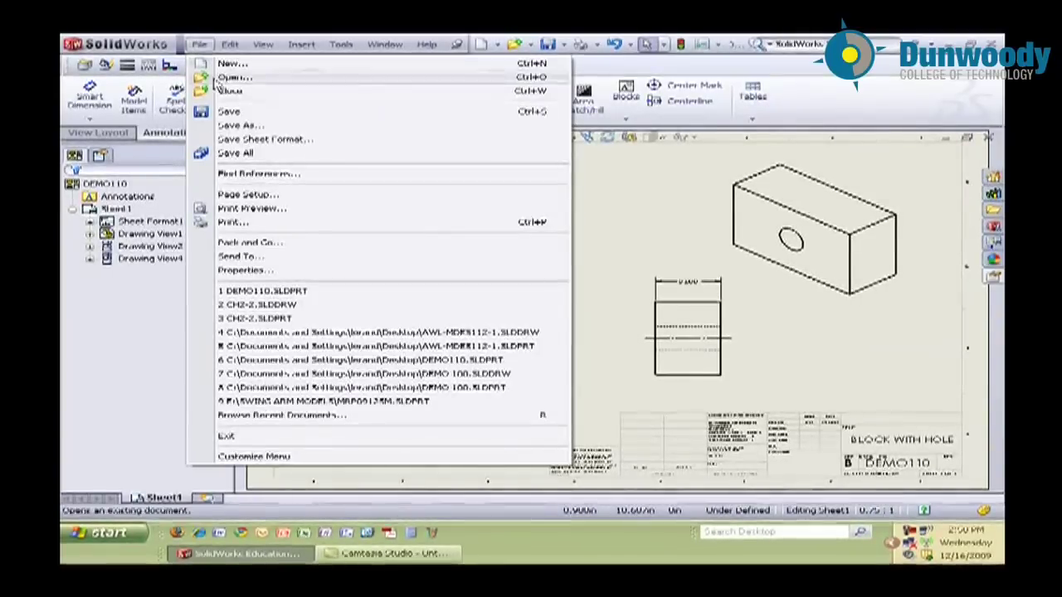
left_click(240, 124)
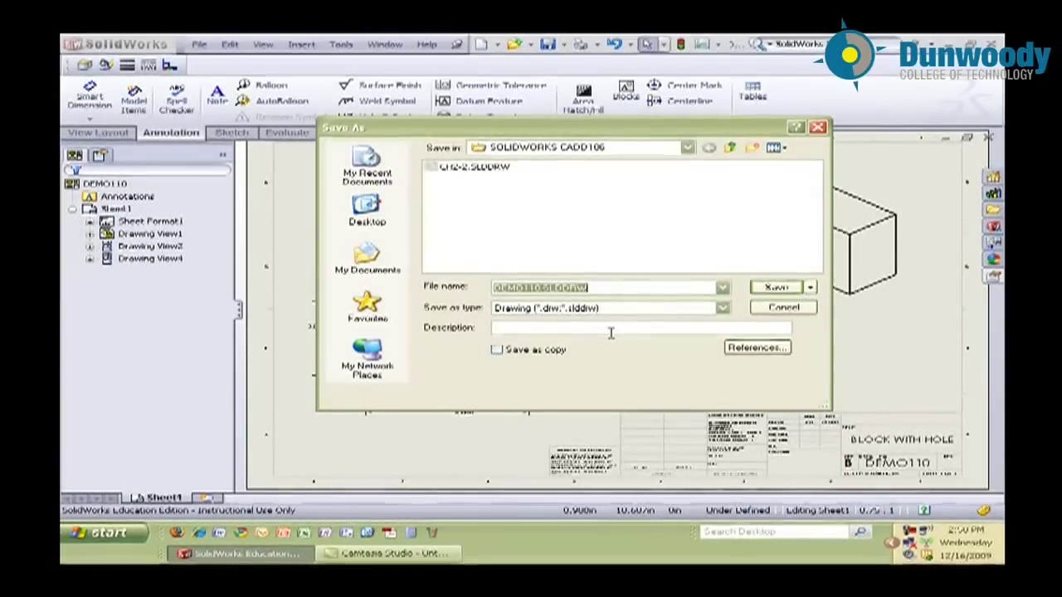
left_click(778, 289)
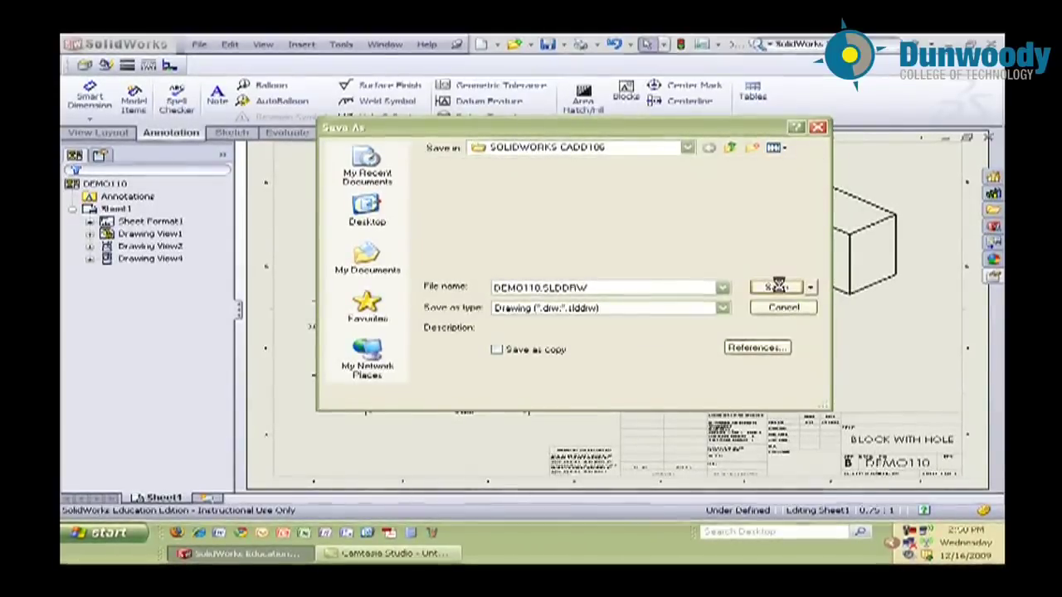